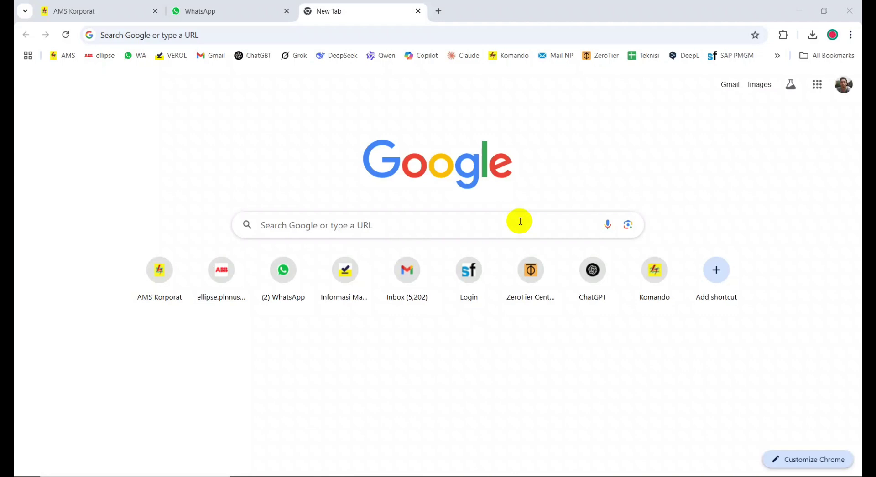
pyautogui.click(799, 15)
pyautogui.click(458, 257)
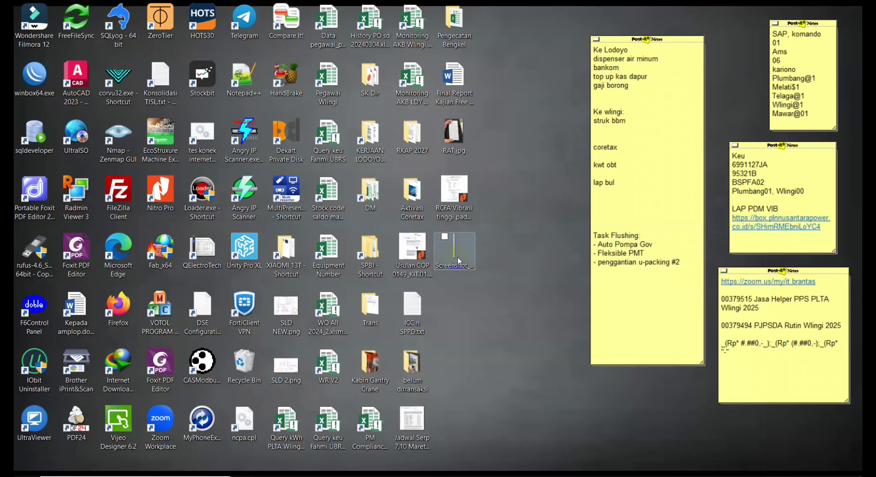
pyautogui.doubleClick(458, 257)
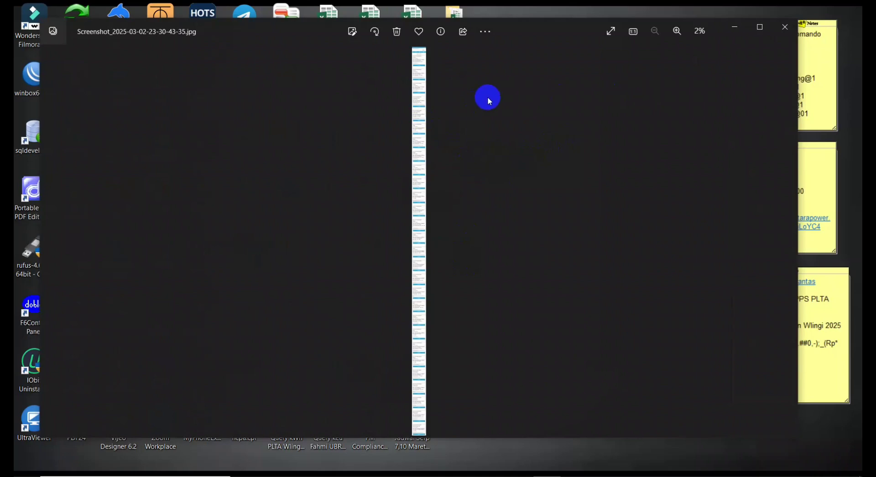
pyautogui.click(759, 27)
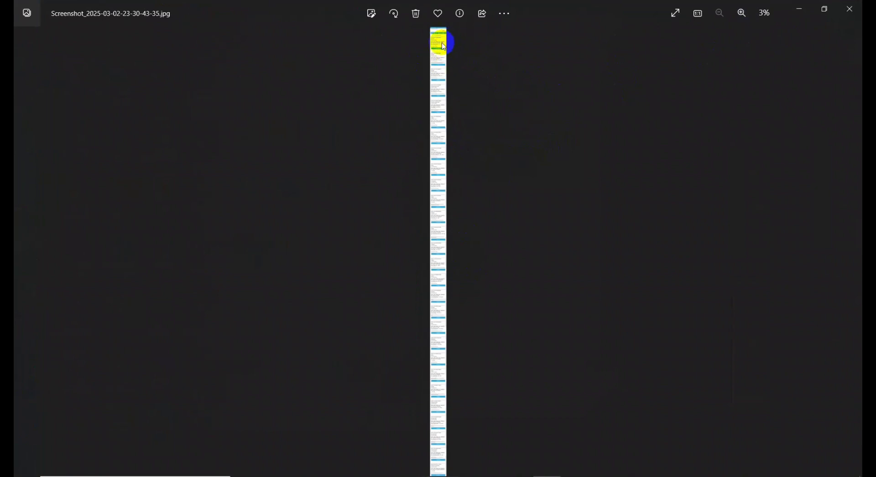
pyautogui.scroll(5, 437, 53)
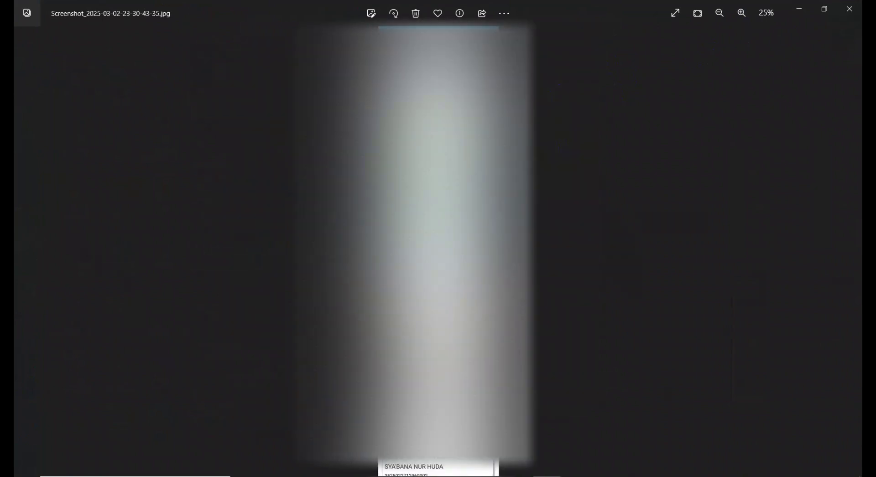
pyautogui.scroll(4, 437, 52)
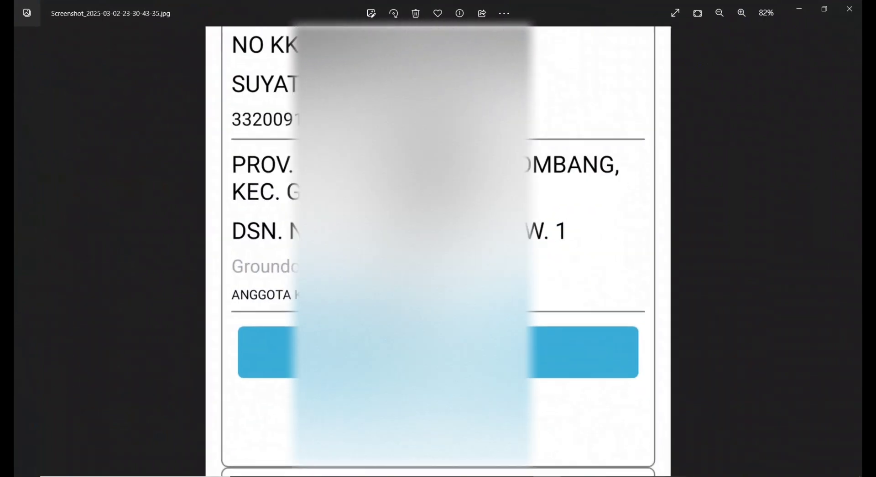
pyautogui.scroll(-4, 438, 52)
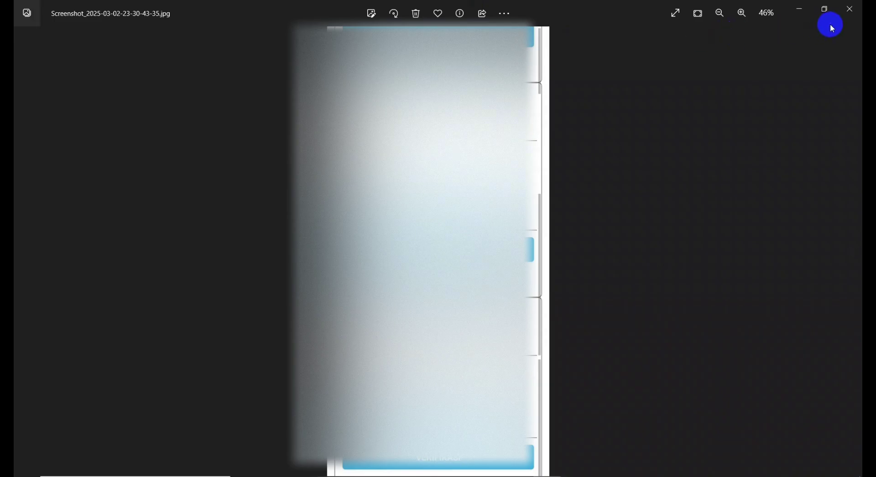
pyautogui.click(851, 10)
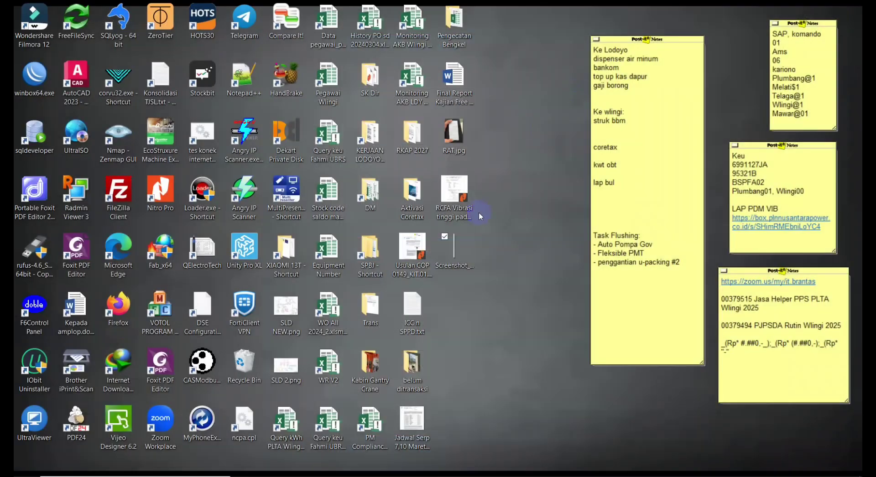
# - Switch back to Chrome and open the ocr.best website
pyautogui.click(523, 465)
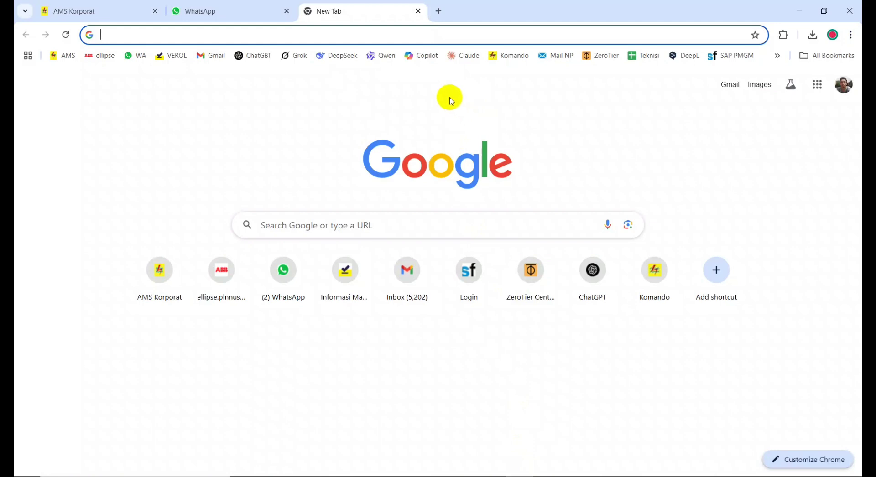
pyautogui.click(331, 36)
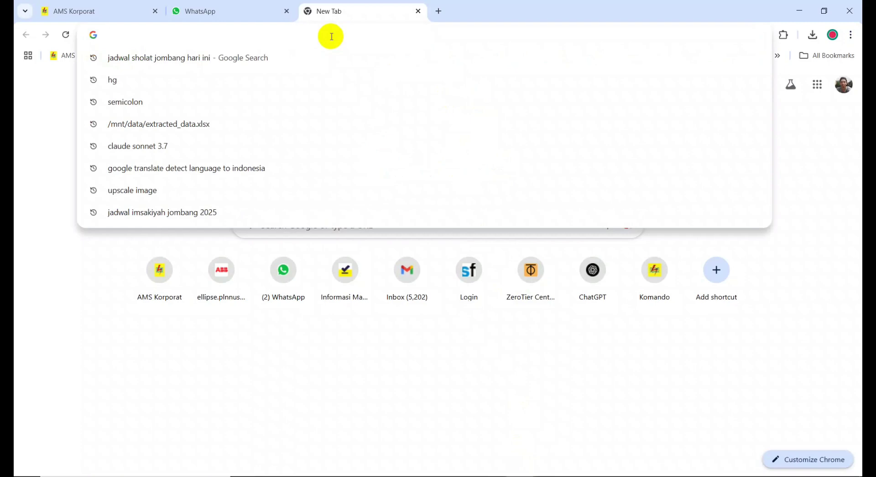
pyautogui.write('ocr')
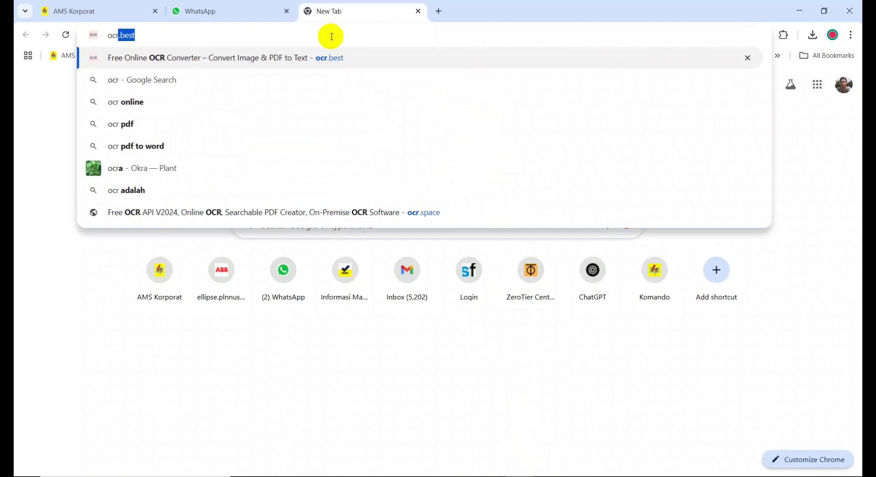
pyautogui.press('Right')
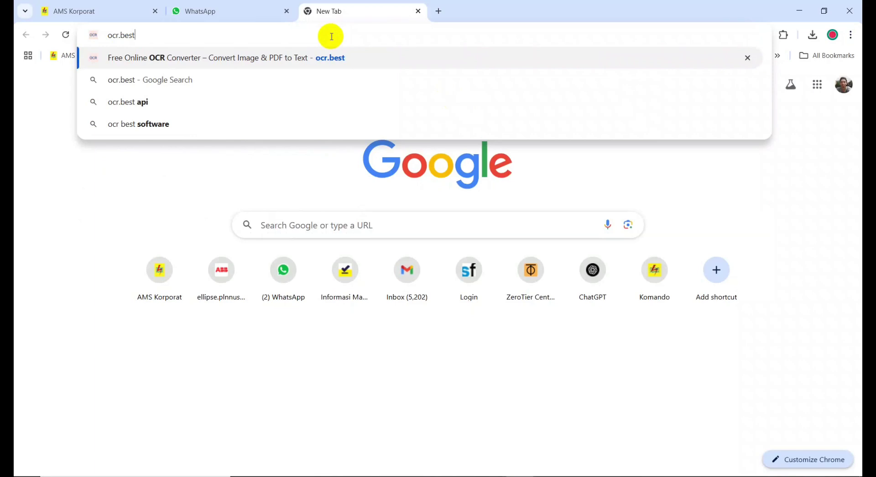
pyautogui.press('Return')
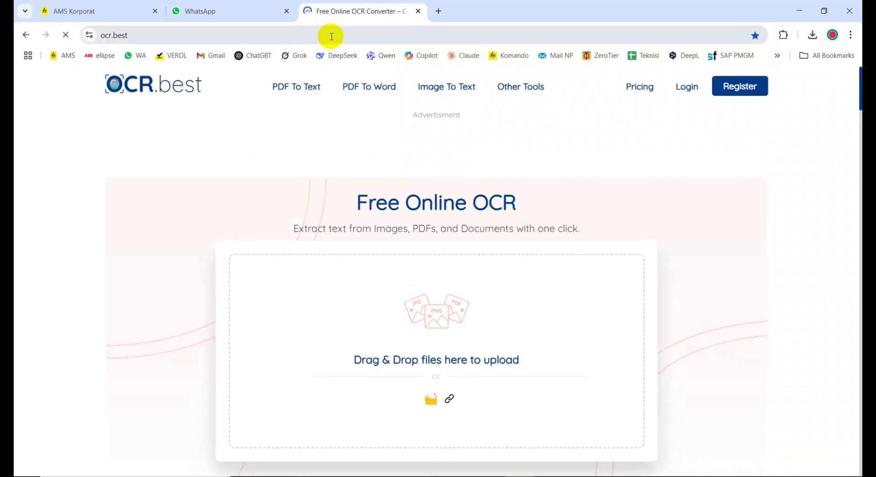
pyautogui.scroll(-3, 609, 140)
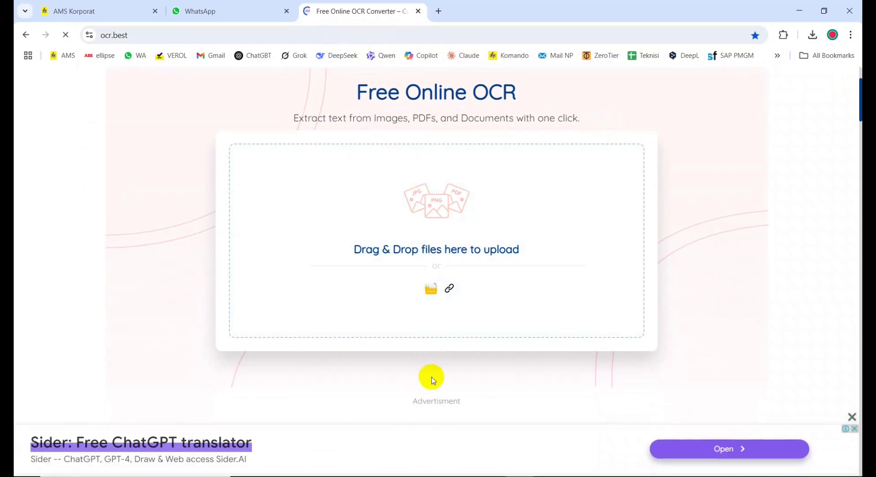
pyautogui.scroll(-2, 776, 215)
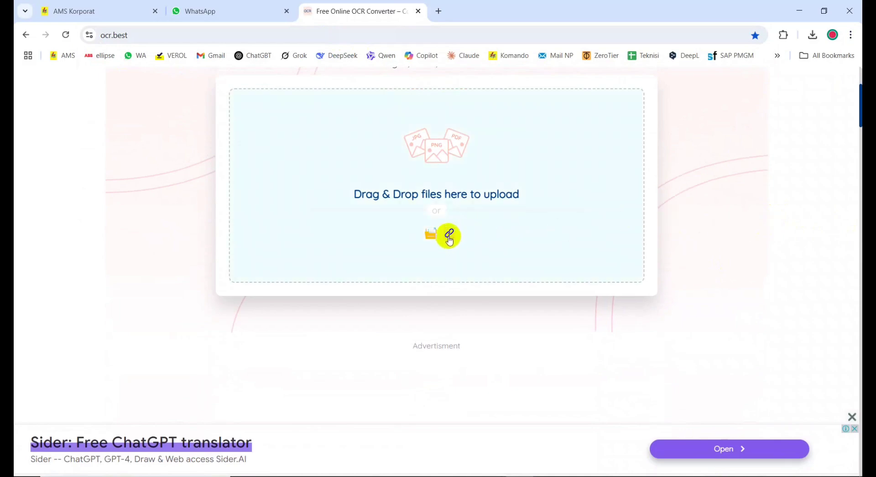
pyautogui.click(430, 235)
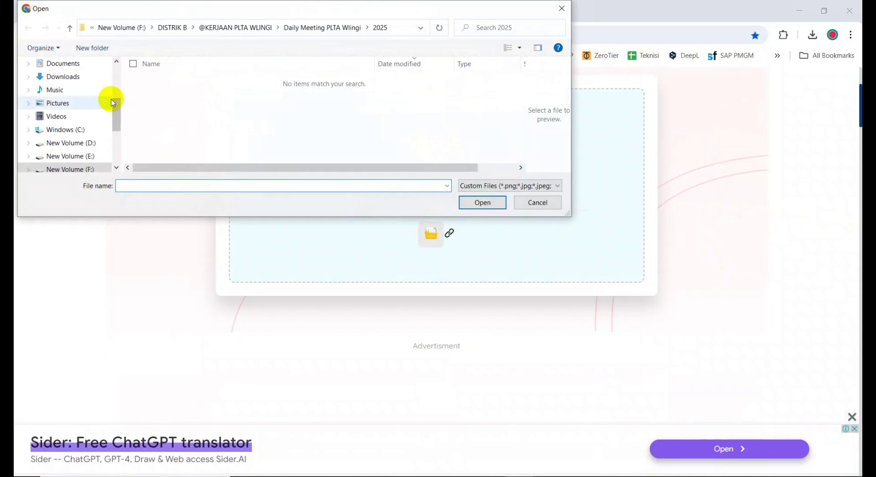
pyautogui.moveTo(116, 107); pyautogui.dragTo(114, 70)
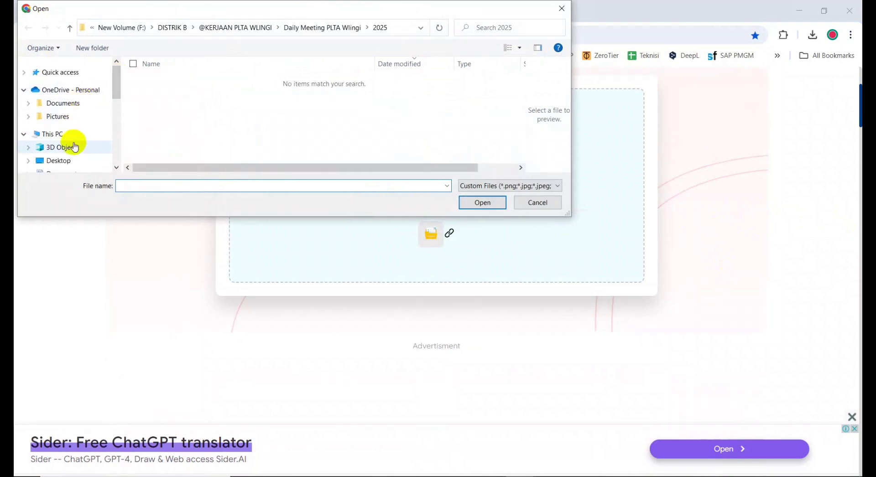
pyautogui.click(69, 161)
pyautogui.click(194, 79)
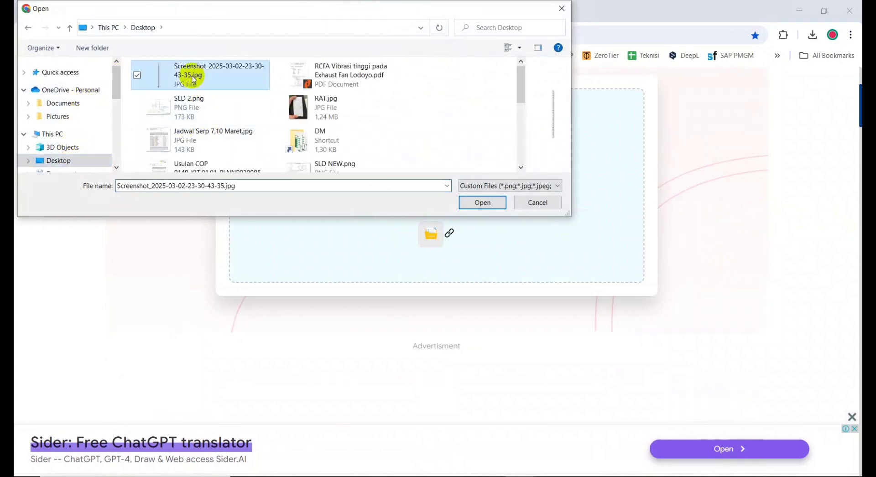
pyautogui.click(483, 203)
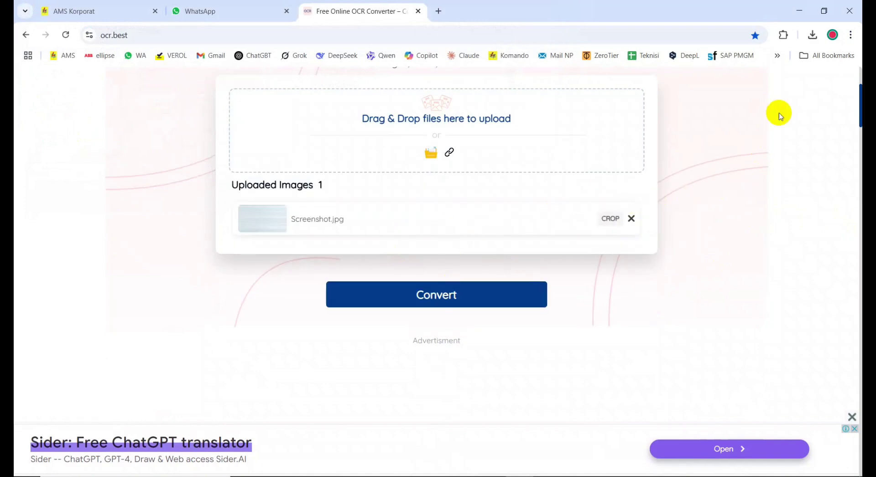
# - Convert the uploaded screenshot to text and copy the extracted result to the clipboard
pyautogui.click(799, 13)
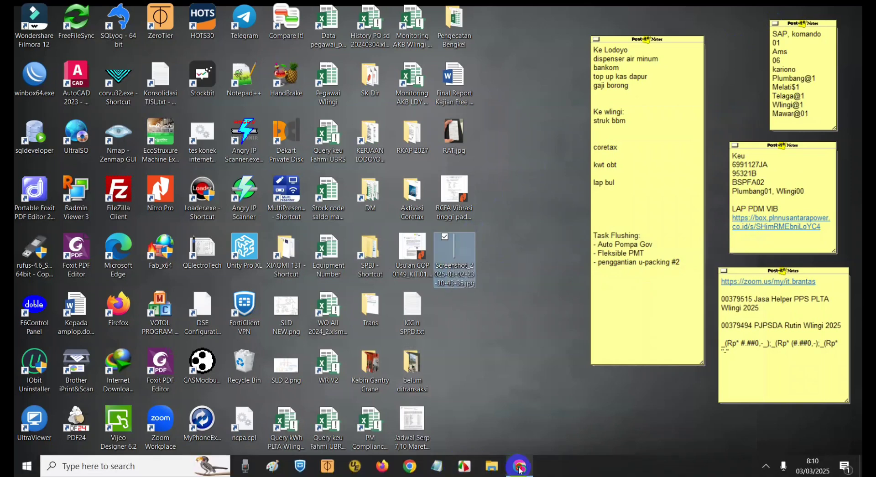
pyautogui.click(520, 466)
pyautogui.click(465, 304)
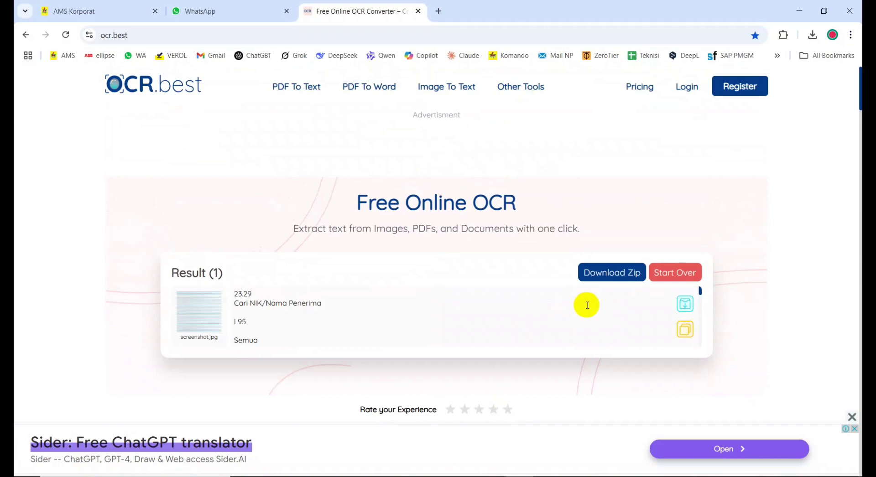
pyautogui.click(686, 330)
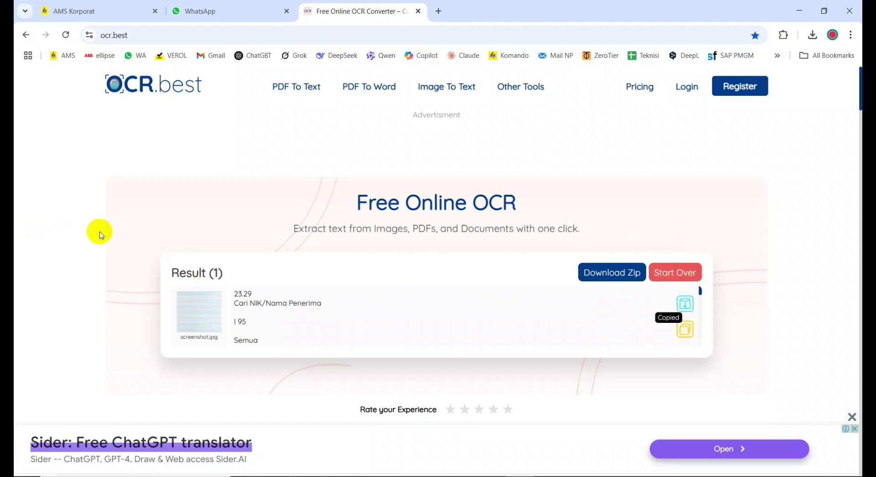
# - Examine the extracted text through to its end, checking the family records, addresses and member lists
pyautogui.scroll(-3, 297, 307)
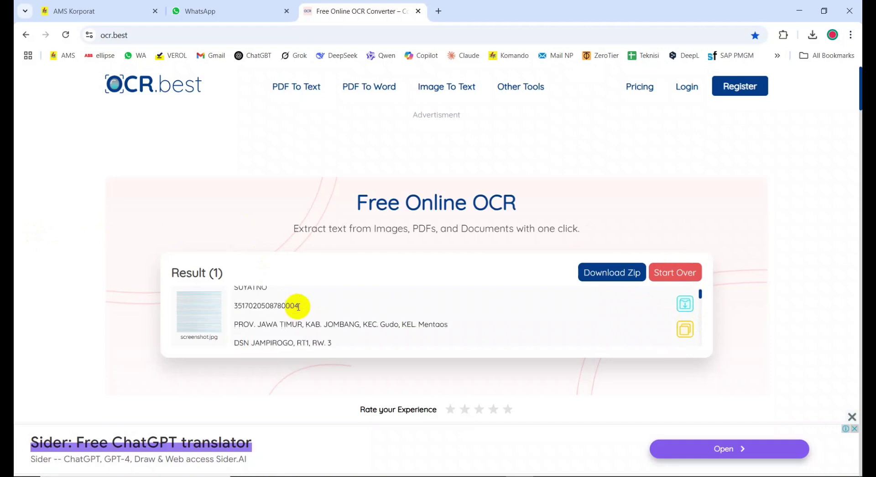
pyautogui.scroll(-10, 298, 306)
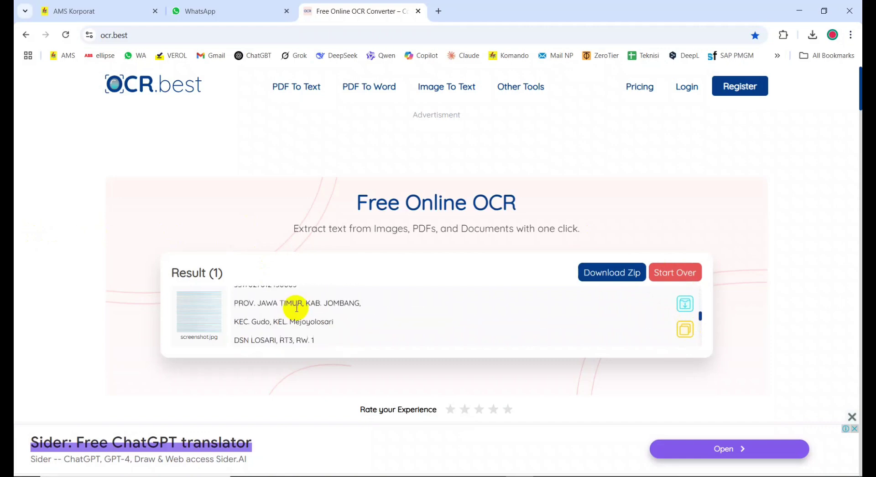
pyautogui.scroll(-10, 297, 308)
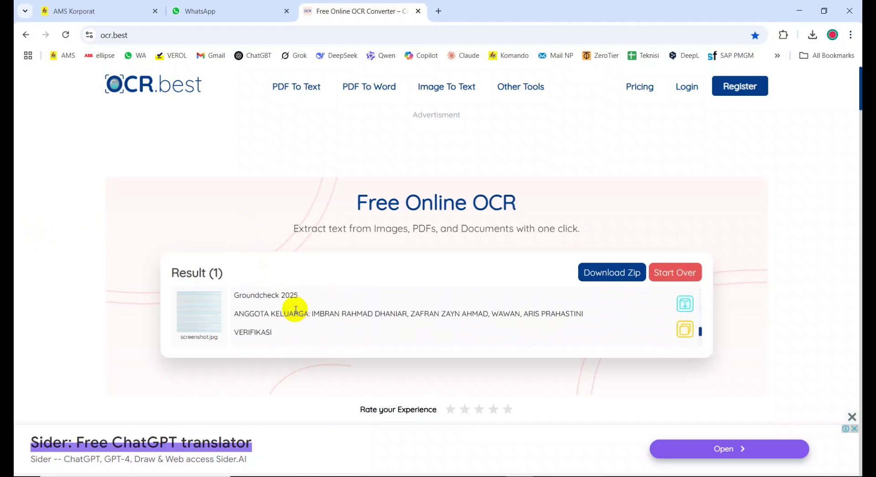
pyautogui.scroll(-5, 295, 309)
pyautogui.scroll(-5, 295, 309)
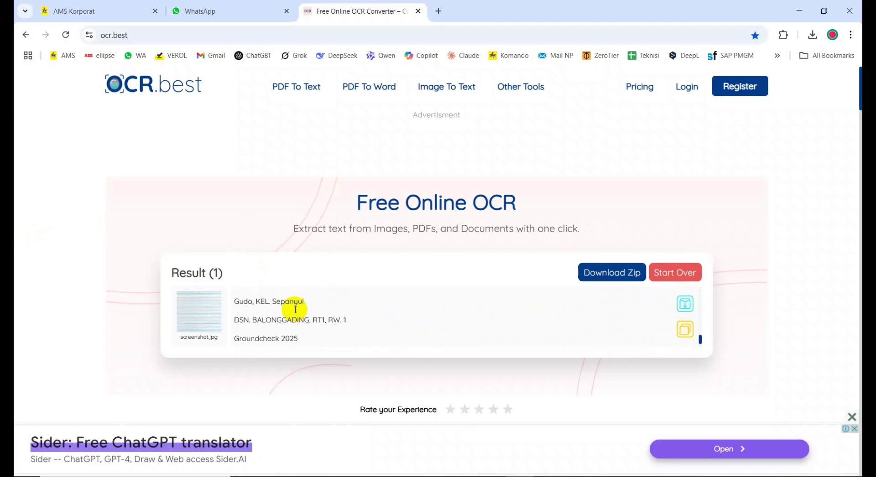
pyautogui.scroll(-1, 299, 316)
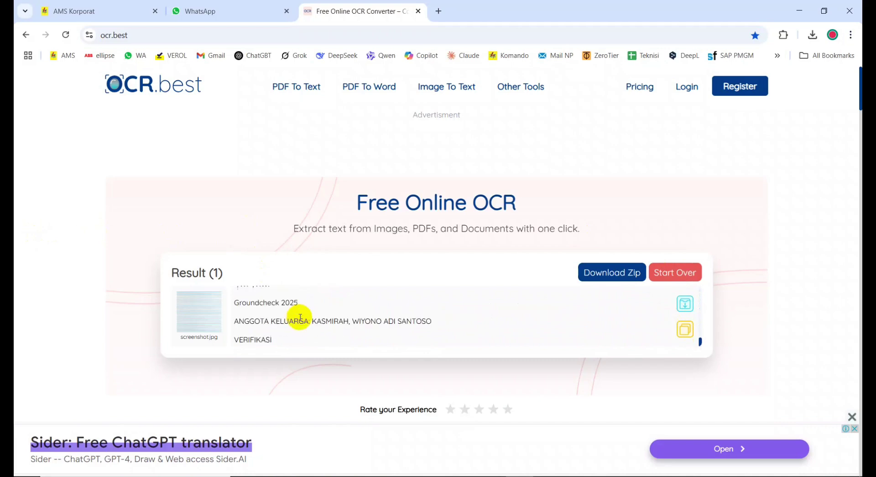
pyautogui.scroll(-5, 300, 318)
pyautogui.scroll(7, 300, 318)
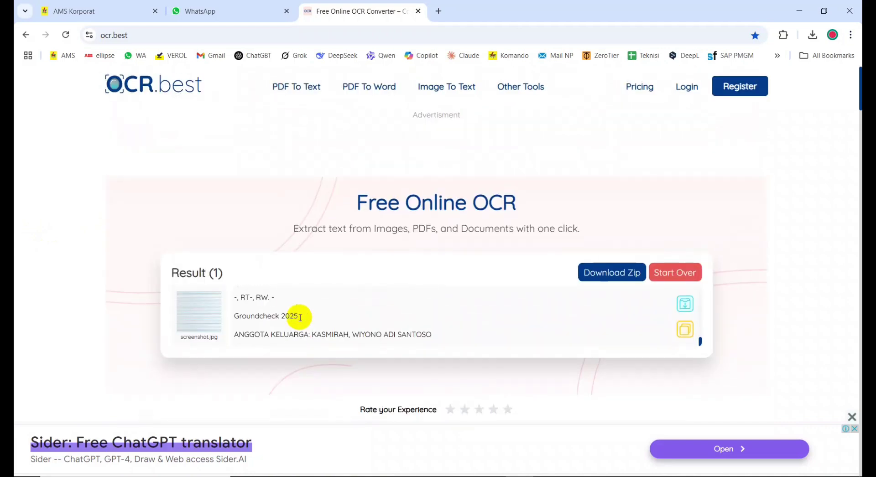
pyautogui.scroll(10, 300, 318)
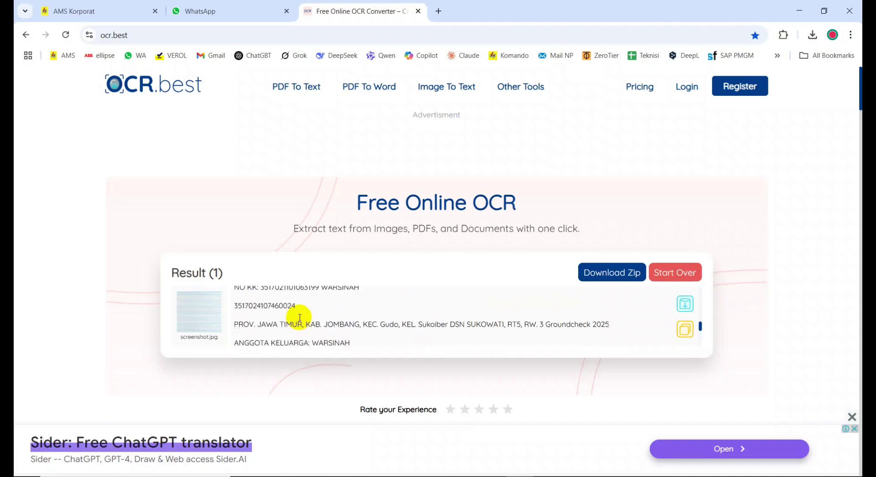
pyautogui.scroll(8, 299, 318)
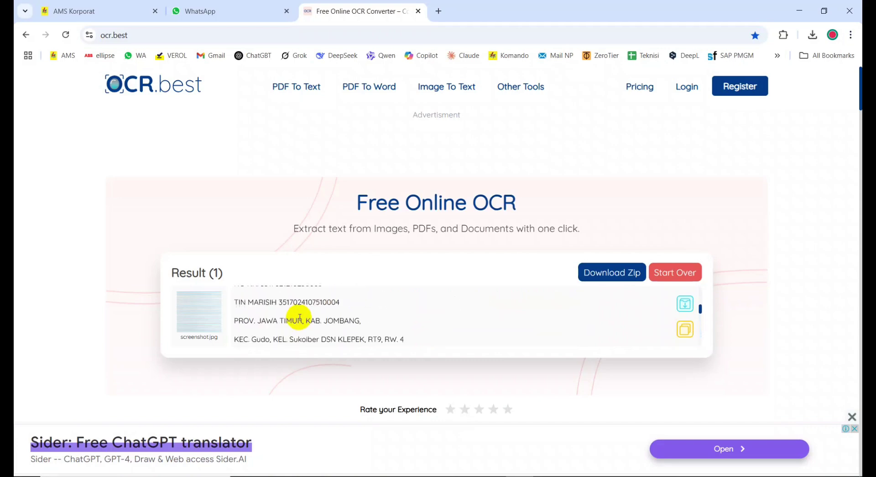
pyautogui.scroll(5, 300, 318)
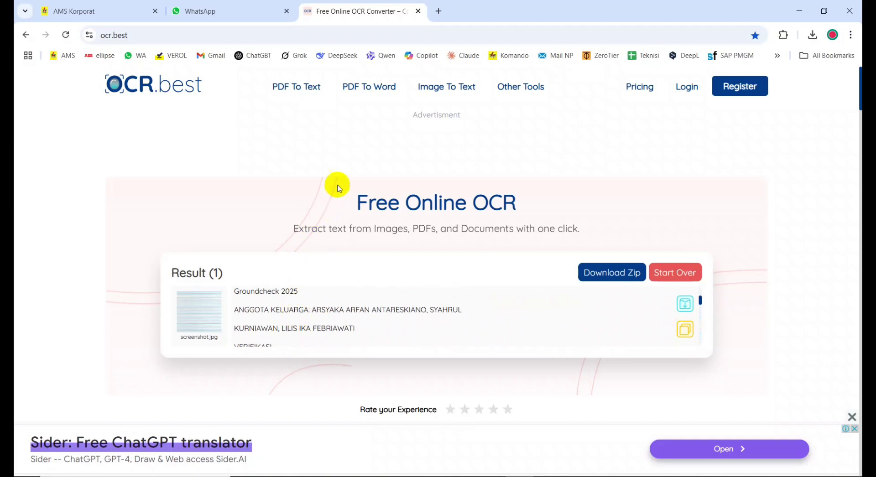
# - Open the Grok site in a new browser tab
pyautogui.click(441, 17)
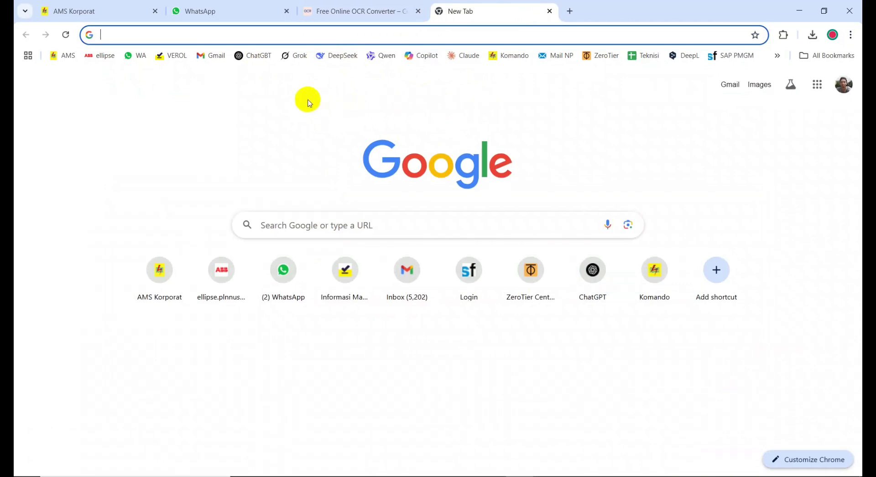
pyautogui.click(297, 60)
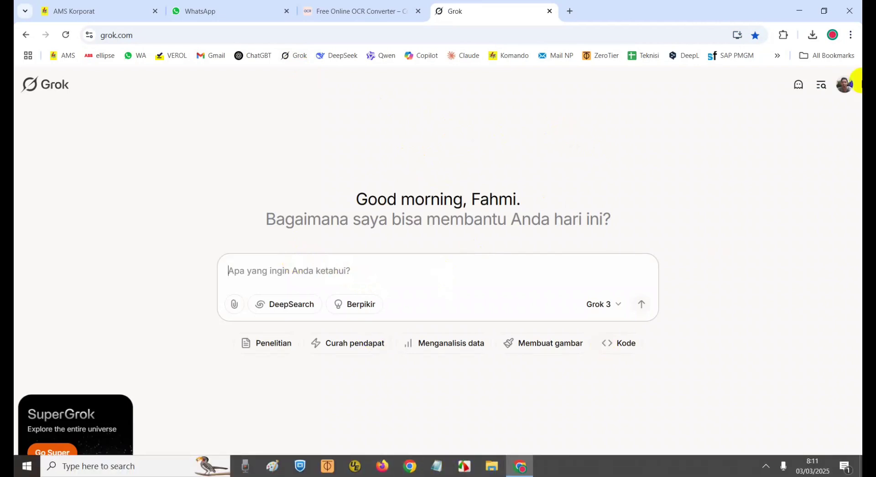
pyautogui.click(798, 10)
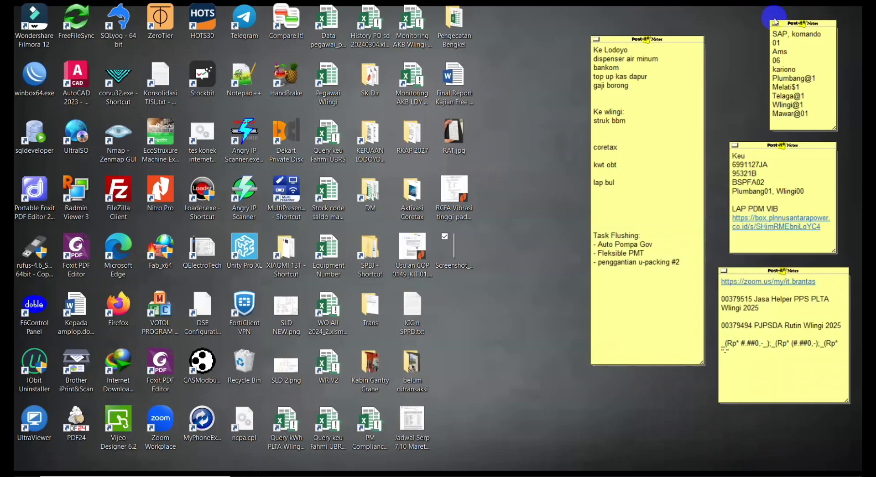
pyautogui.doubleClick(457, 262)
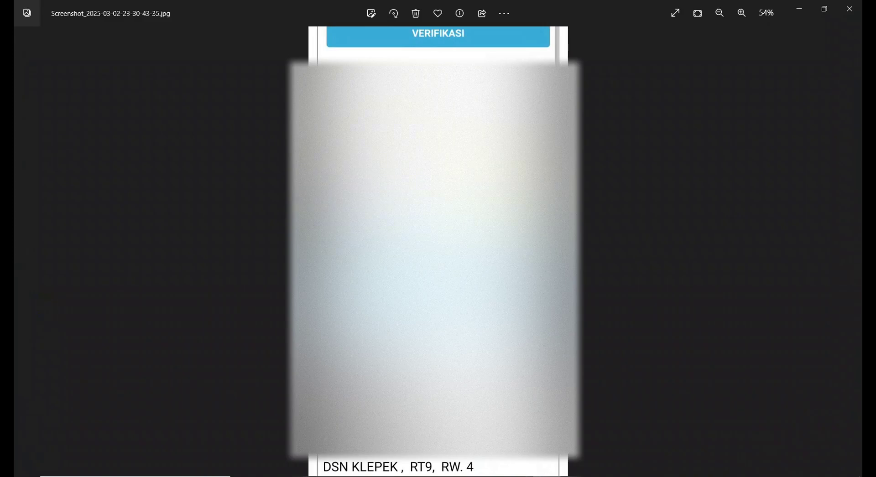
pyautogui.press('Right')
pyautogui.press('Right')
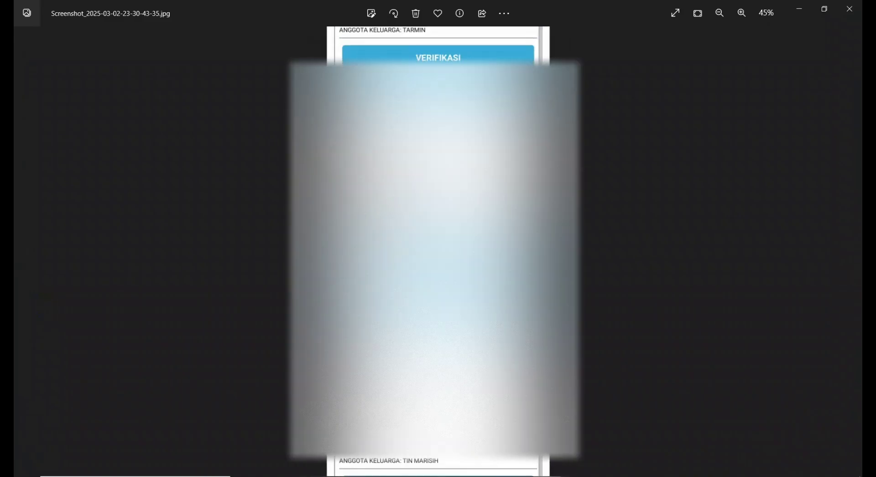
pyautogui.press('Right')
pyautogui.press('Right')
pyautogui.press('Right')
pyautogui.press('Right')
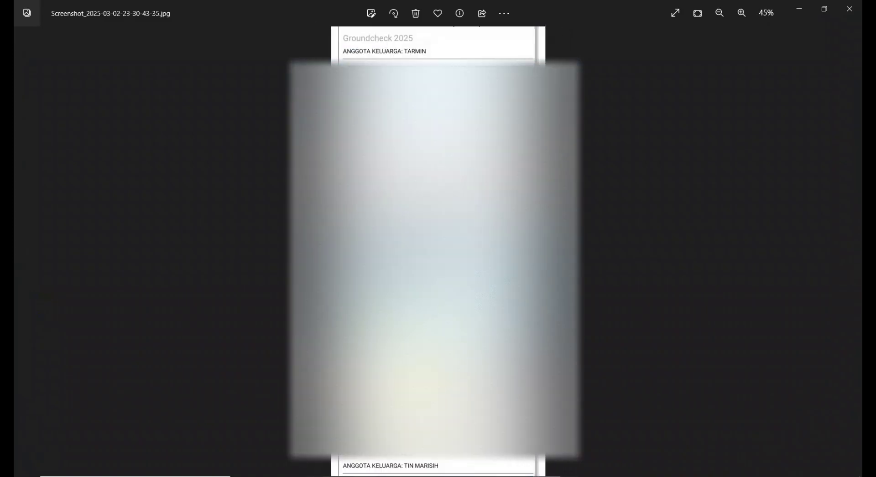
pyautogui.press('Right')
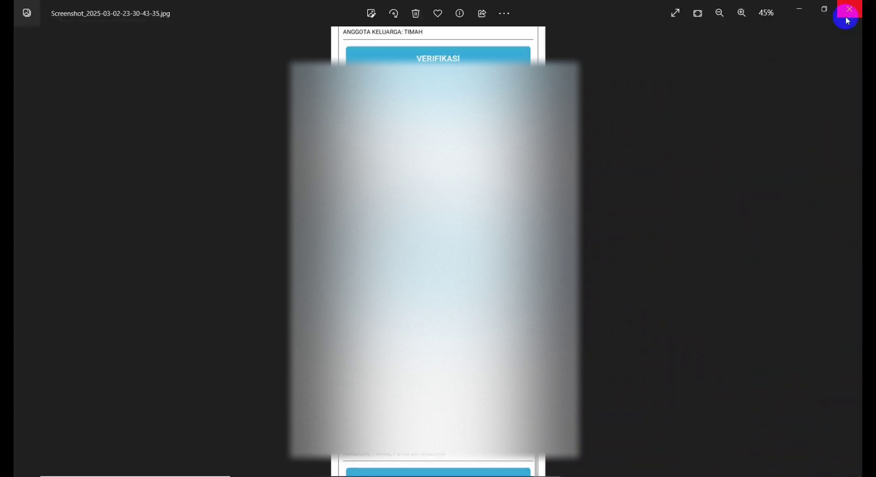
pyautogui.click(847, 20)
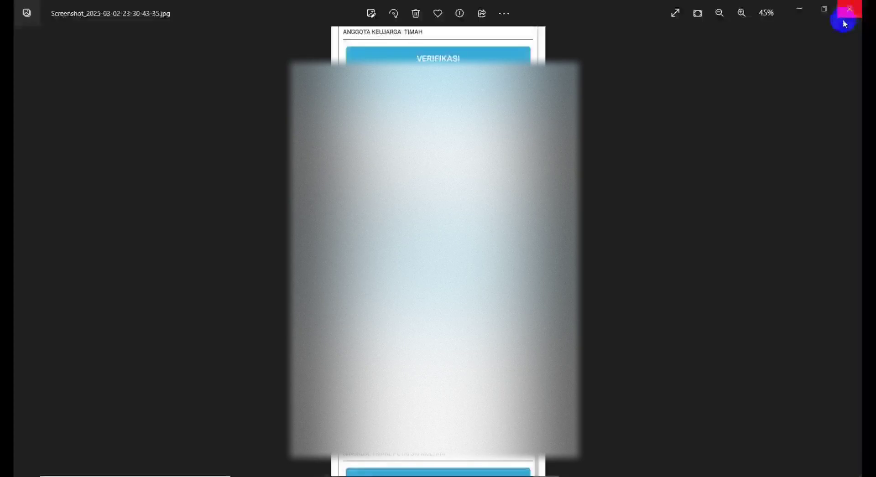
pyautogui.click(802, 8)
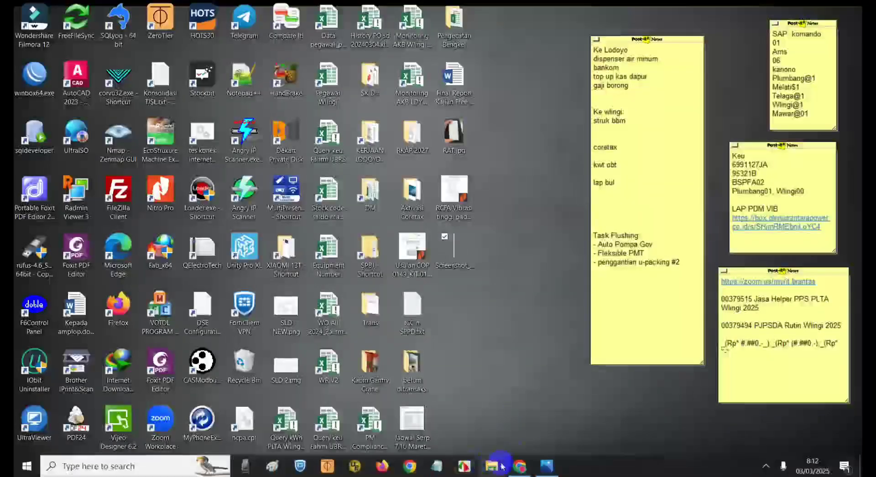
# - Return to Grok in the browser and start the prompt with "Buatkan tabel Excel dari data di bawah ini, kemudian kelompokkan berdasarkan"
pyautogui.click(519, 466)
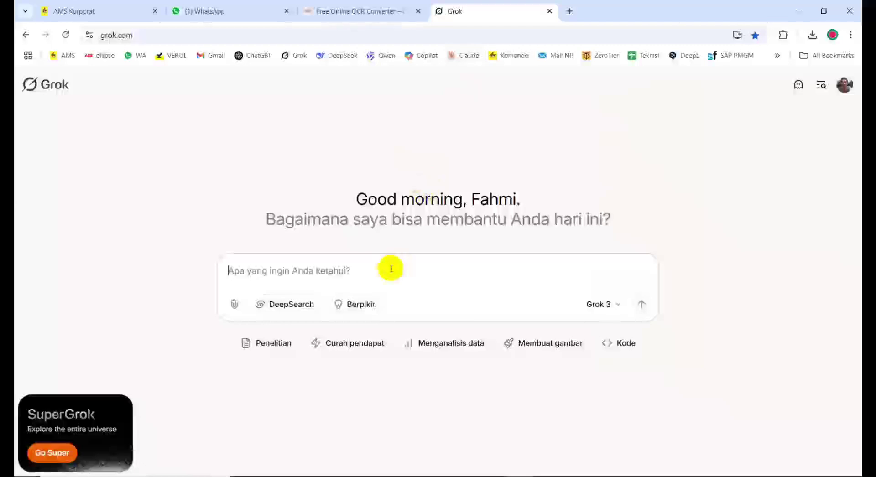
pyautogui.click(378, 270)
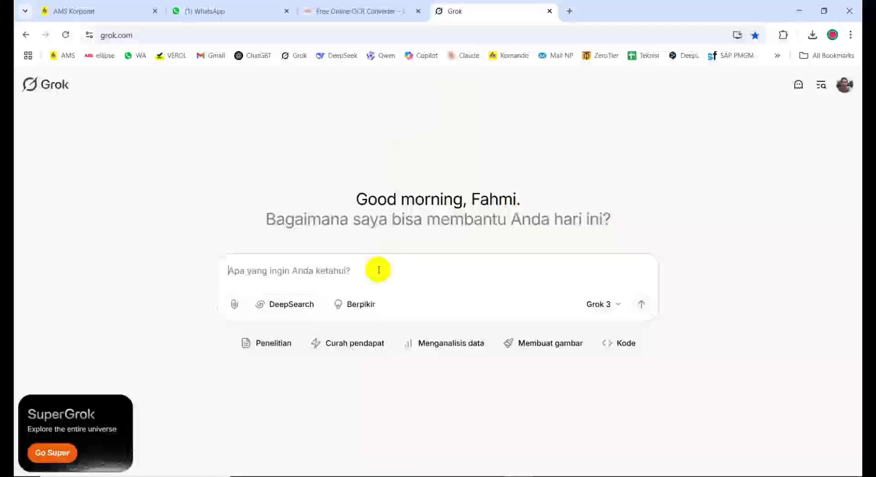
pyautogui.write('Buatkan')
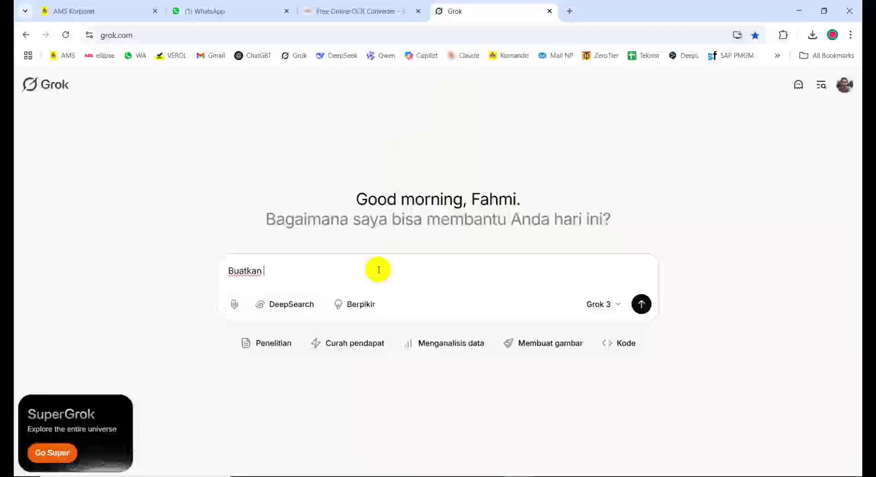
pyautogui.write(' tabel Excel')
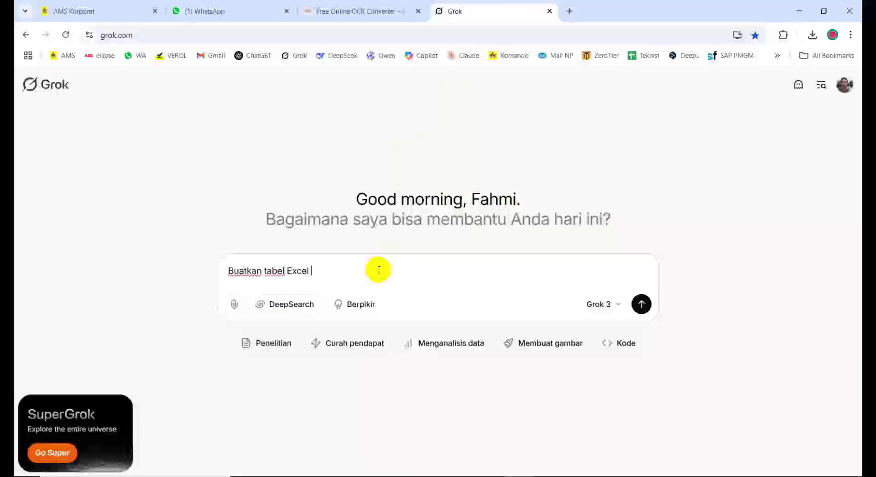
pyautogui.write(' dari data di bawah ini')
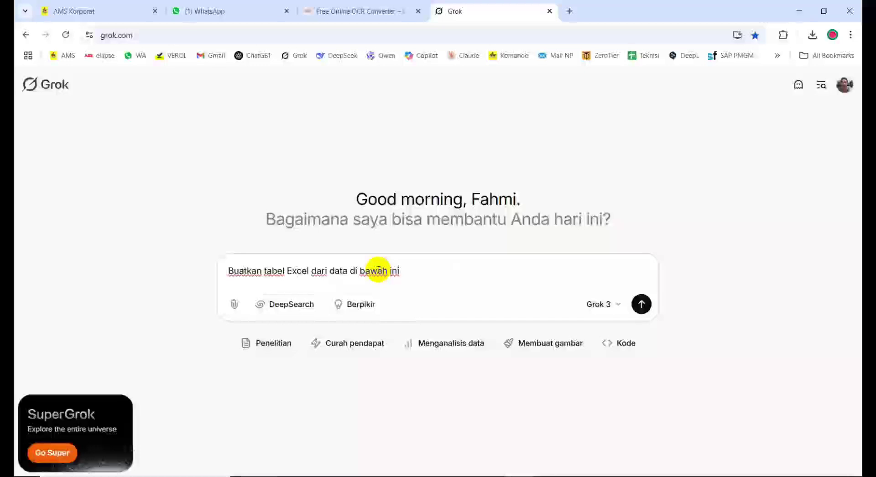
pyautogui.write(', kemud')
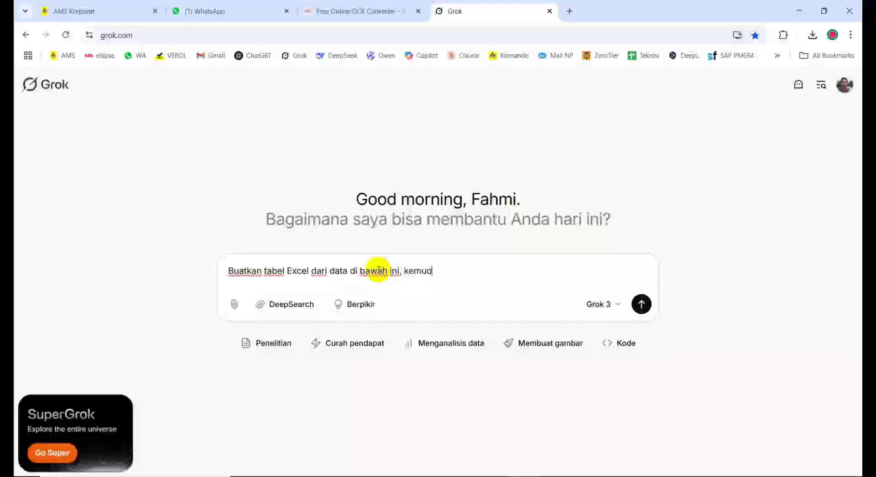
pyautogui.write('ian kelompokk')
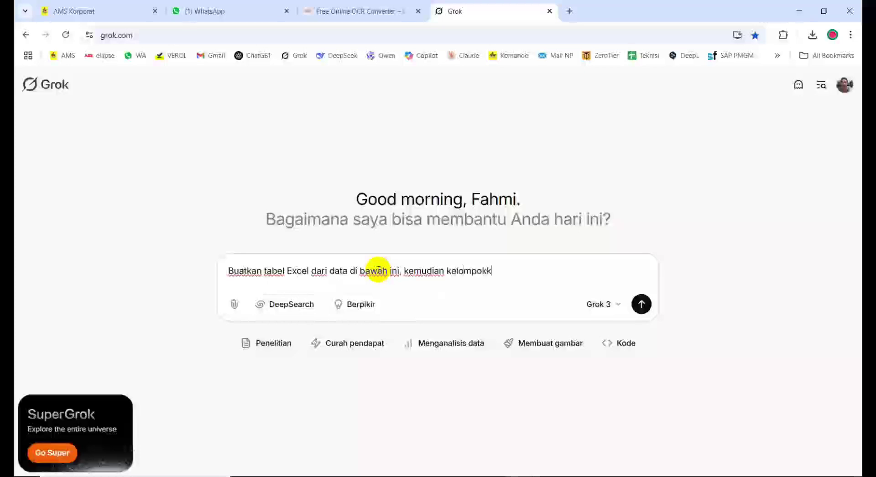
pyautogui.write('an berdasa')
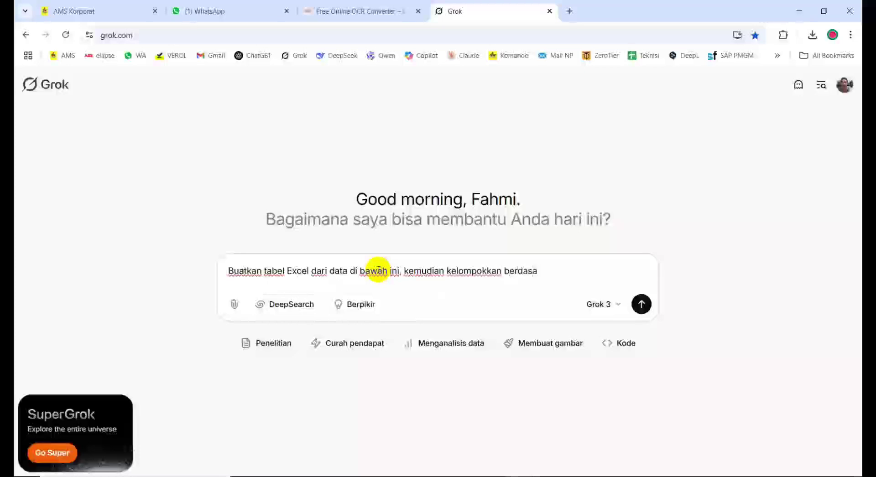
pyautogui.write('rkan')
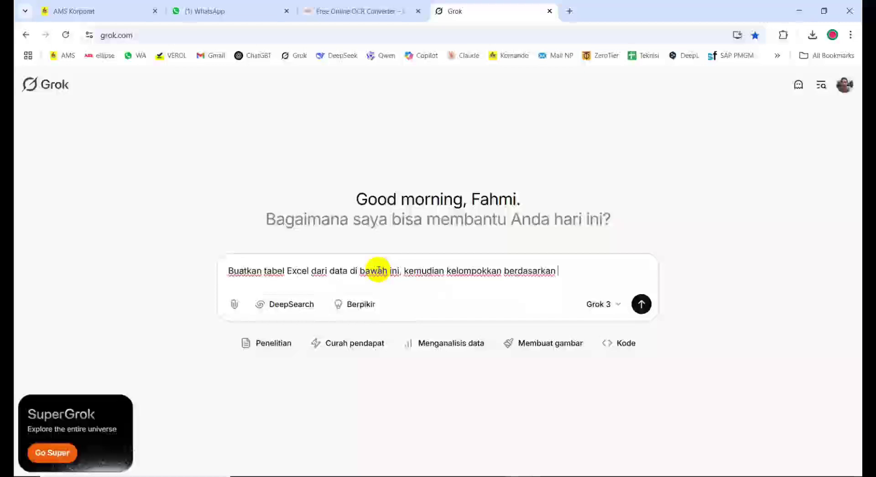
# - Extend the prompt's grouping list with "NO KK", PROPINSI, KECAMATAN and KABUPATEN, putting only NO KK in quotation marks
pyautogui.write(' "NO KK", ')
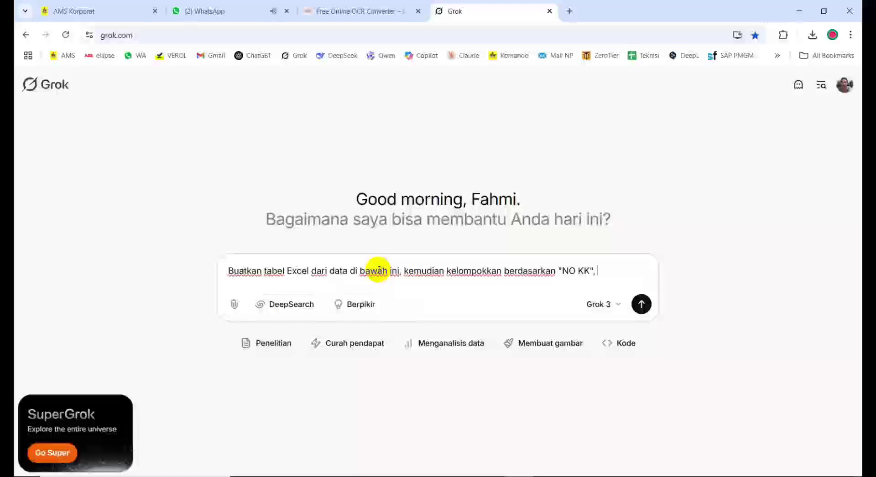
pyautogui.write('PROPINSI')
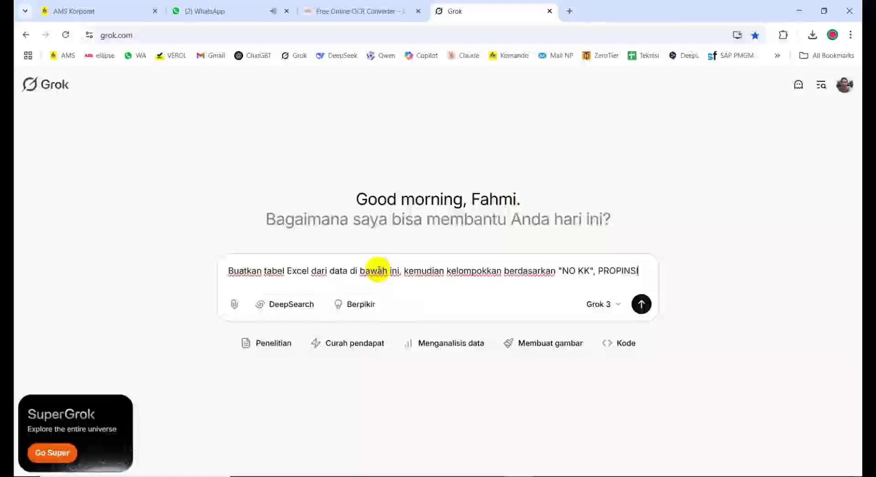
pyautogui.write(', KEC')
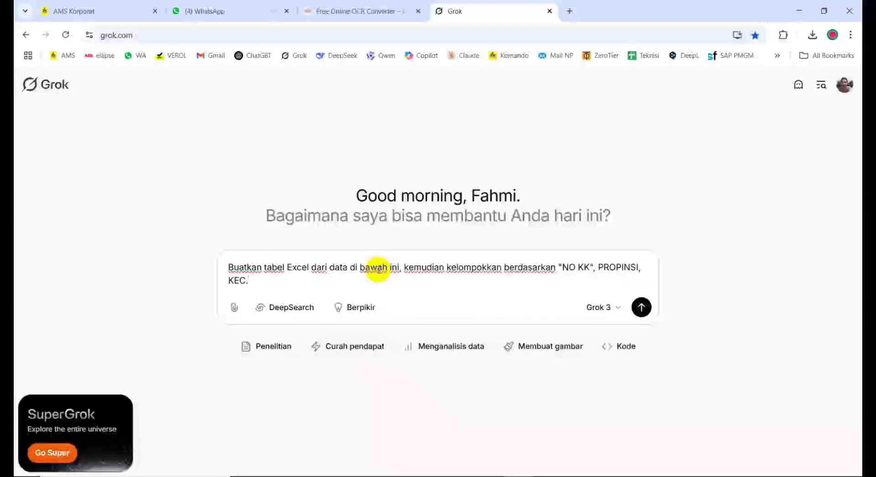
pyautogui.write('AMATAN, KABU')
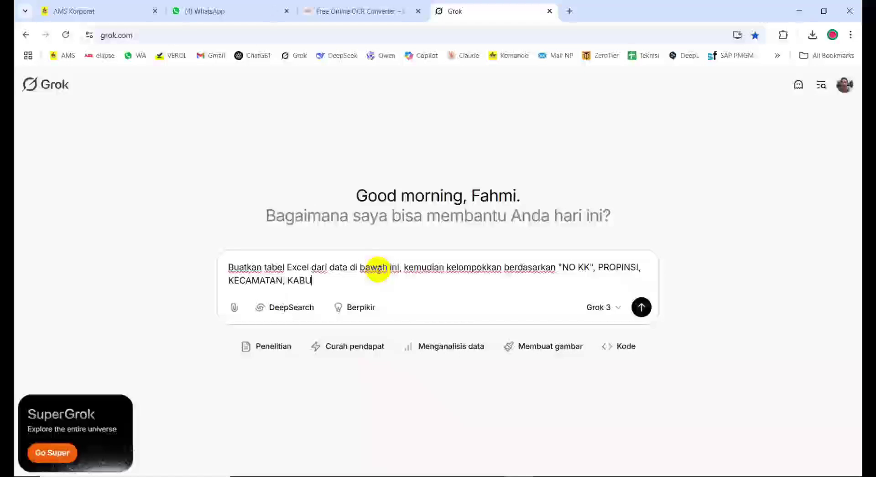
pyautogui.write('PATEN')
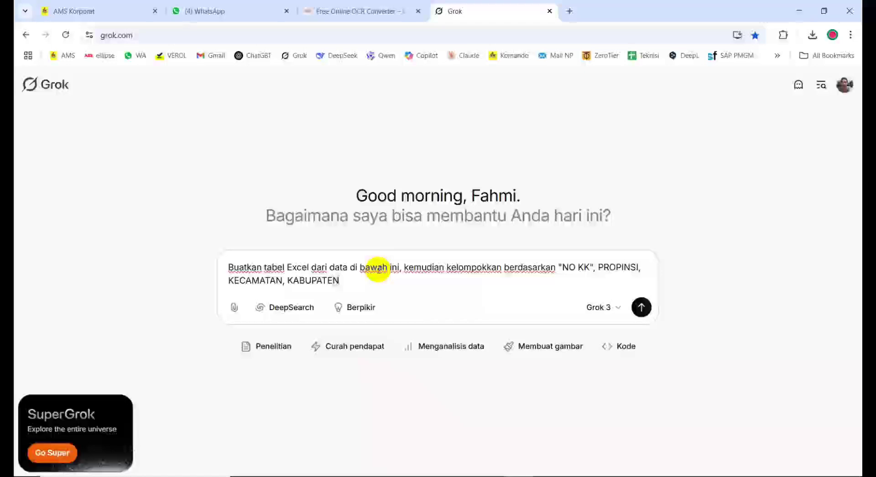
# - Reorder the prompt's grouping list so that KABUPATEN stands before KECAMATAN, separated by a comma
pyautogui.press('BackSpace')
pyautogui.press('BackSpace')
pyautogui.press('BackSpace')
pyautogui.press('BackSpace')
pyautogui.press('BackSpace')
pyautogui.press('BackSpace')
pyautogui.press('BackSpace')
pyautogui.press('BackSpace')
pyautogui.press('BackSpace')
pyautogui.press('BackSpace')
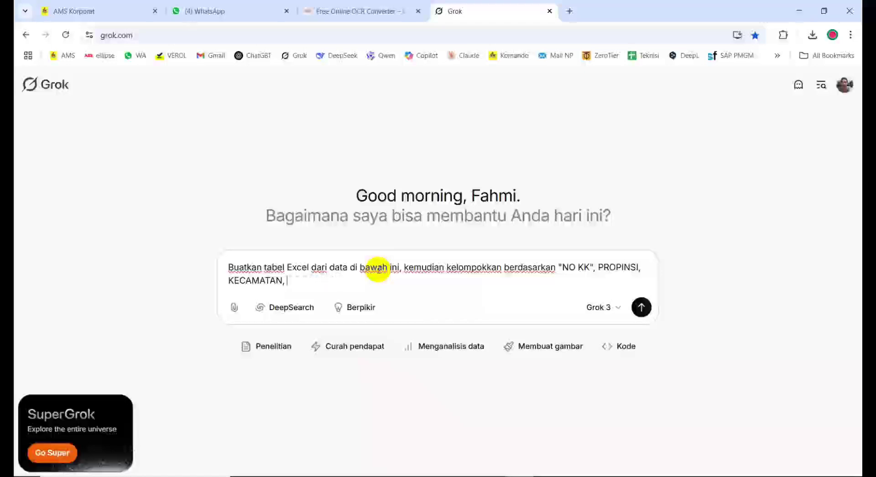
pyautogui.press('Left')
pyautogui.press('Left')
pyautogui.press('Left')
pyautogui.press('Left')
pyautogui.press('Left')
pyautogui.press('Left')
pyautogui.press('Left')
pyautogui.press('Left')
pyautogui.press('Left')
pyautogui.press('Left')
pyautogui.write('KABUPATEN')
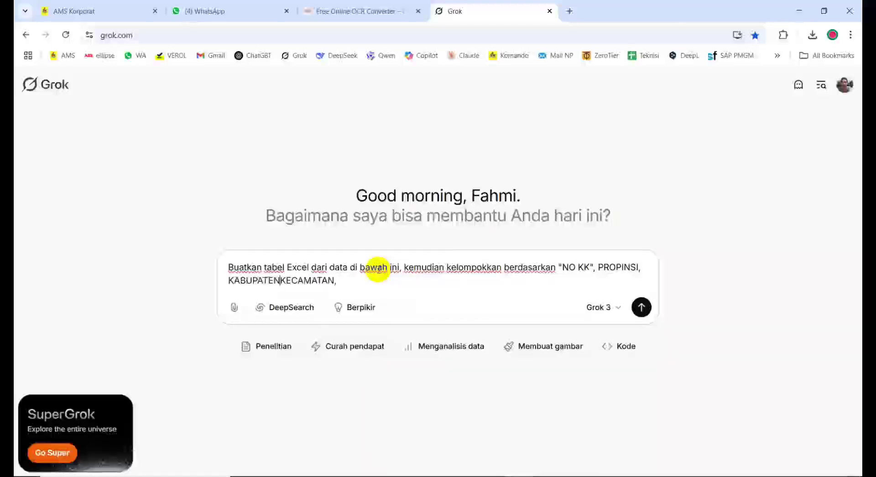
pyautogui.write(',')
pyautogui.press('Right')
pyautogui.press('Right')
pyautogui.press('Right')
pyautogui.press('Right')
pyautogui.press('Right')
pyautogui.press('Right')
pyautogui.press('Right')
pyautogui.press('Right')
pyautogui.press('Right')
pyautogui.press('Right')
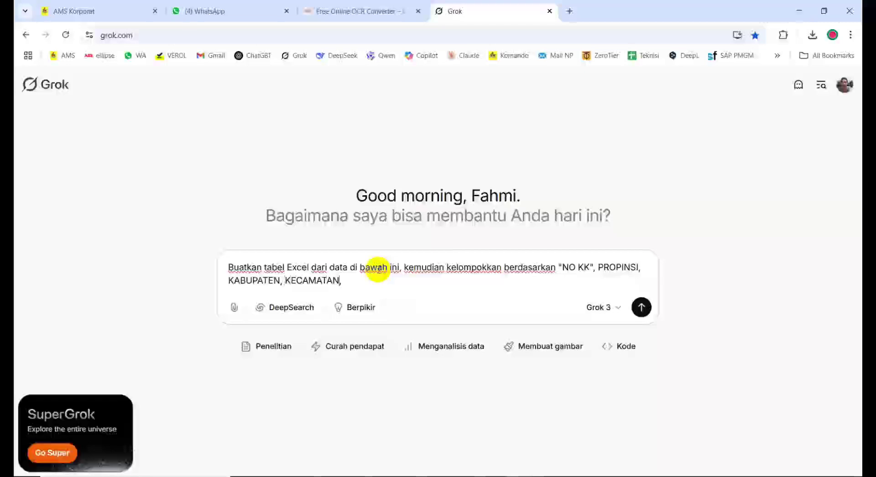
# - Enclose PROPINSI, KABUPATEN, KECAMATAN in one pair of quotation marks as a single group in the prompt
pyautogui.press('Left')
pyautogui.write('"')
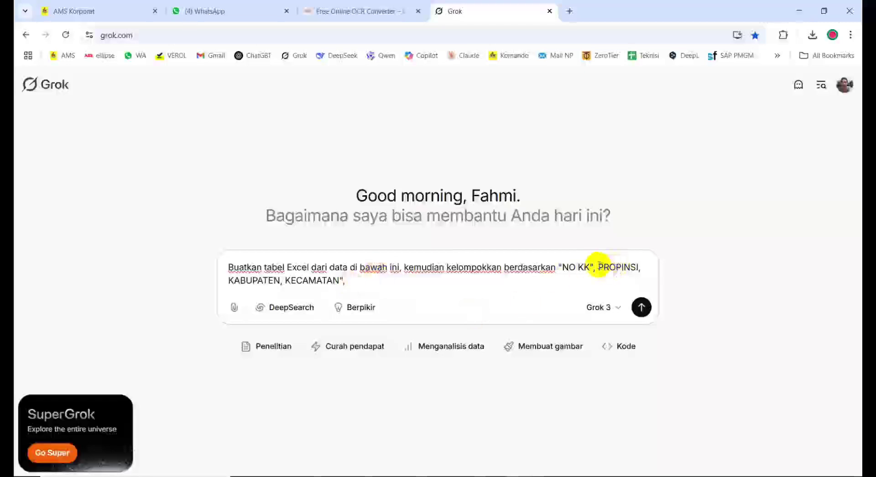
pyautogui.click(598, 267)
pyautogui.write('"')
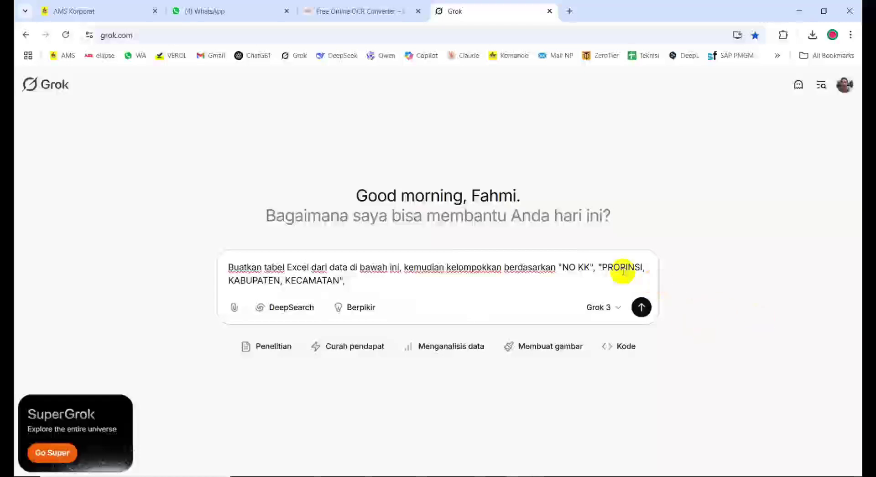
# - Complete the prompt's grouping list with "KELURAHAN", the quoted group "DSN, RT, RW", and ANGGOTA KELUARGA, ending the sentence with a period
pyautogui.click(361, 281)
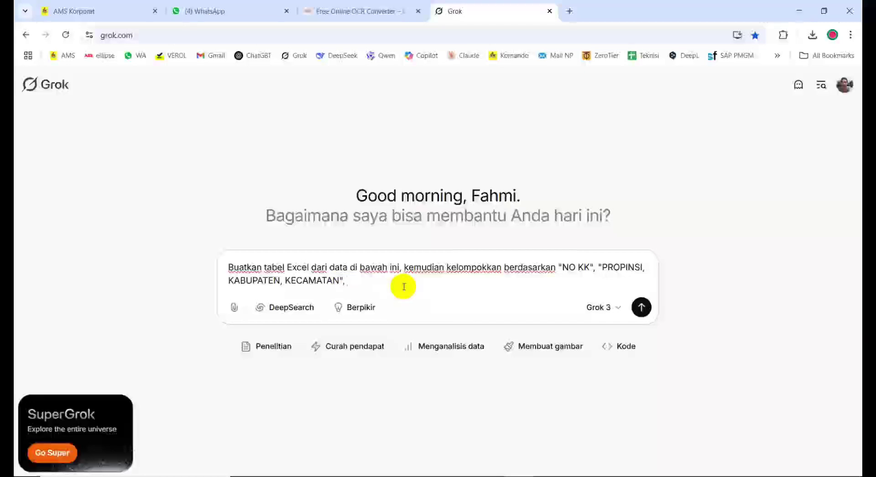
pyautogui.write('"KELURAHAN')
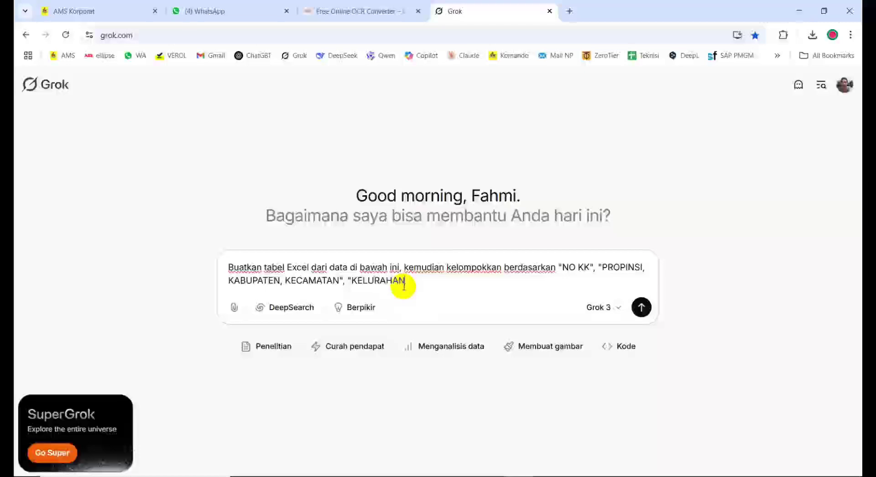
pyautogui.write('", DSN, RT, RW"')
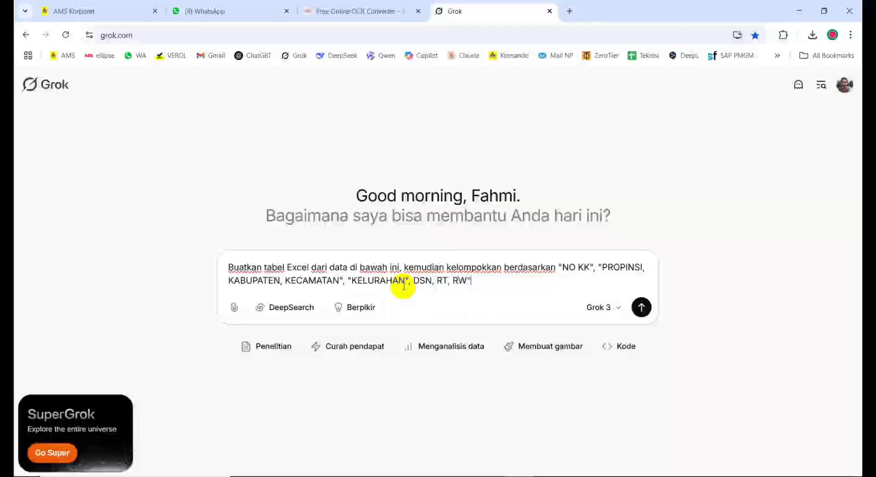
pyautogui.hotkey('ctrl', 'Left')
pyautogui.hotkey('ctrl', 'Left')
pyautogui.hotkey('ctrl', 'Left')
pyautogui.write('"')
pyautogui.press('Right')
pyautogui.press('Right')
pyautogui.press('Right')
pyautogui.press('Right')
pyautogui.press('Right')
pyautogui.press('Right')
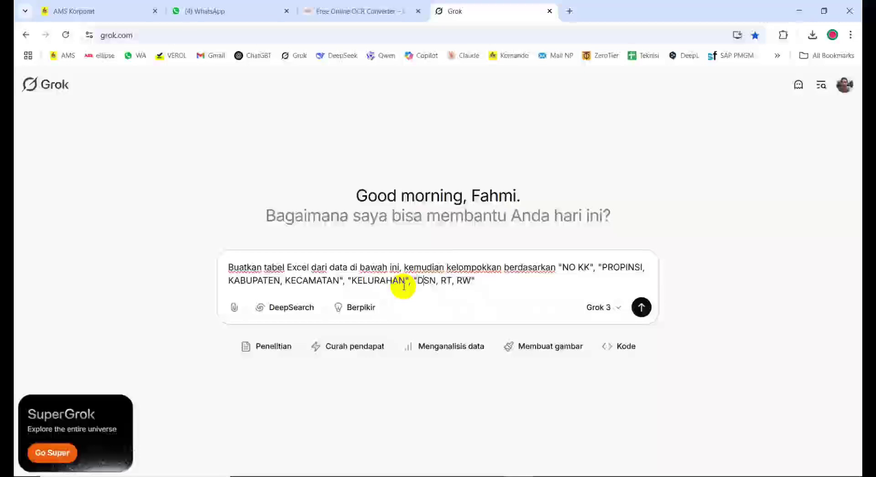
pyautogui.press('Right')
pyautogui.press('Right')
pyautogui.press('Right')
pyautogui.press('Right')
pyautogui.press('Right')
pyautogui.press('Right')
pyautogui.write(', ANGGOTA KELUARGA')
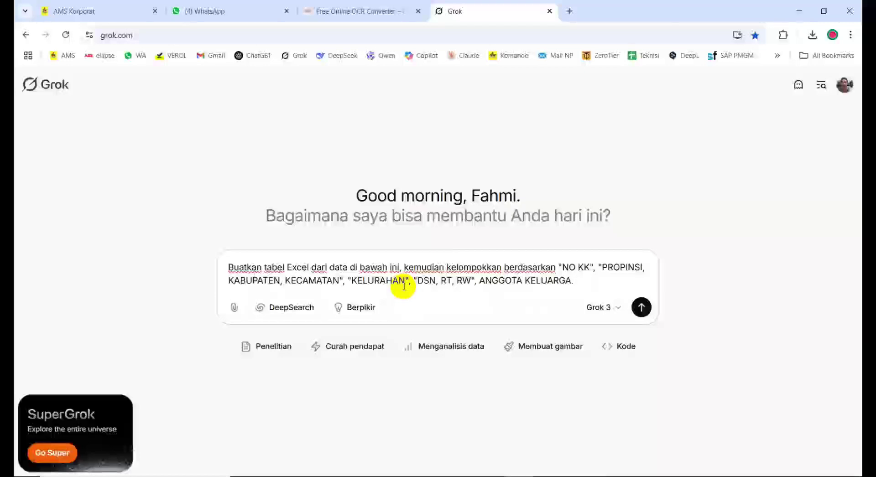
# - Add the sentence "Di depan No KK dan NIK tambahkan karakter tanda petik (')" to the end of the prompt
pyautogui.write('Di depan')
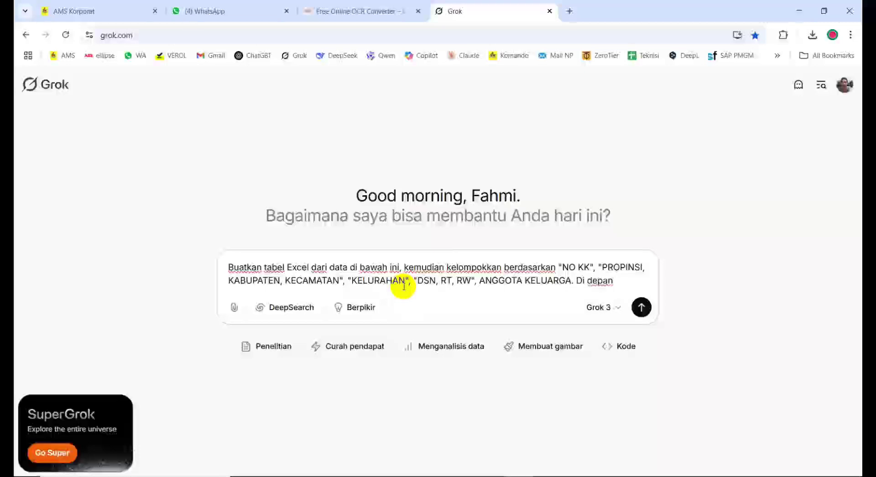
pyautogui.write(' no')
pyautogui.press('BackSpace')
pyautogui.write('No KK dan ')
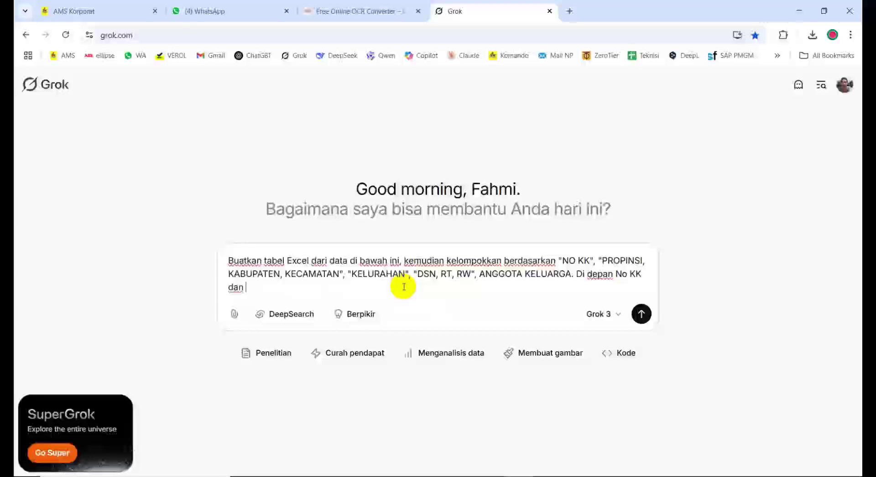
pyautogui.write('NIK')
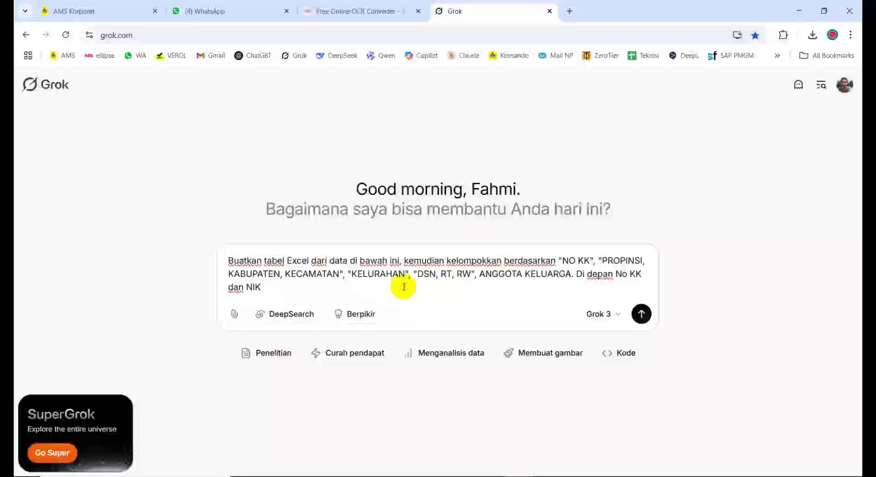
pyautogui.write('tambahkan kara')
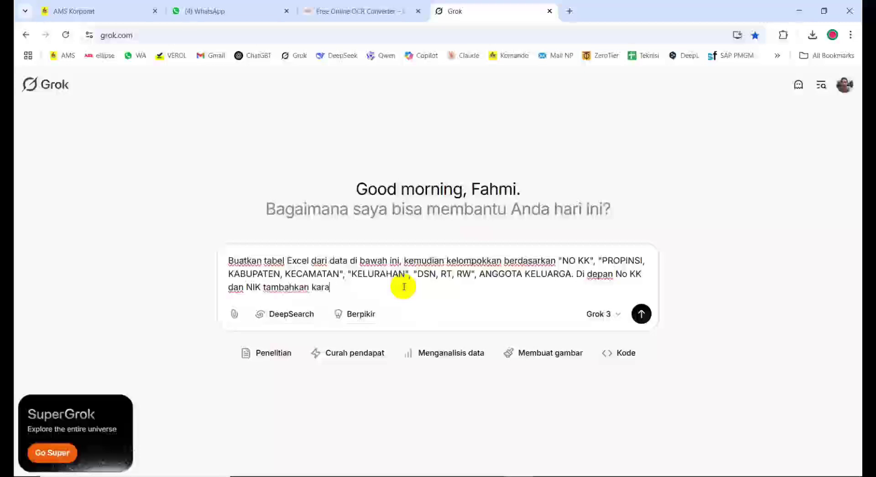
pyautogui.write('kter/tan')
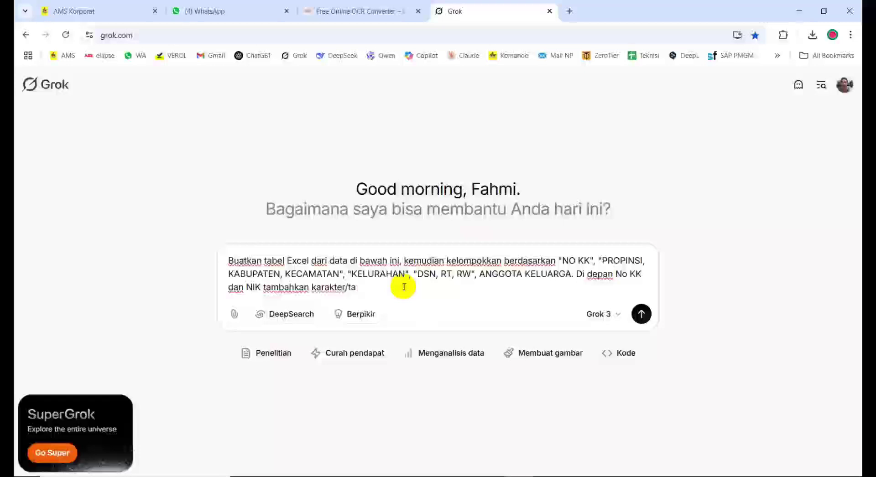
pyautogui.press('BackSpace')
pyautogui.press('BackSpace')
pyautogui.press('BackSpace')
pyautogui.write("tanda petik ('")
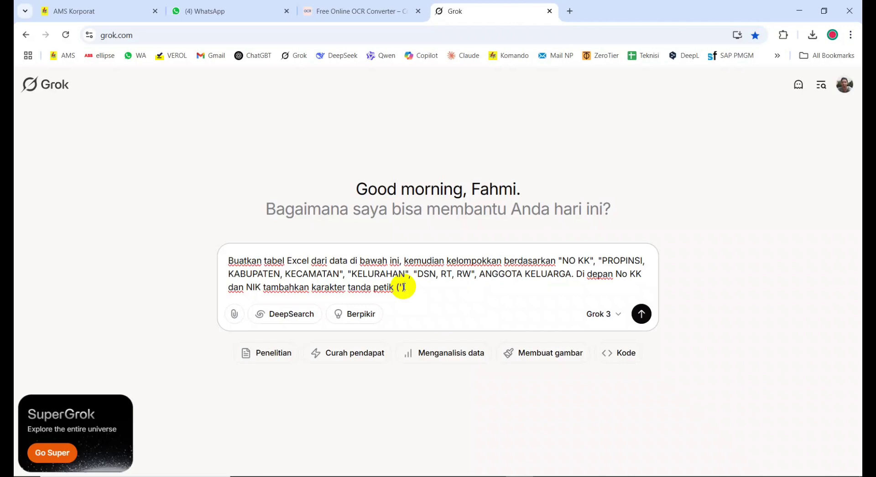
# - Paste the full extracted text from ocr.best below the Grok prompt, separated by a blank line, and submit it
pyautogui.hotkey('shift', 'Return')
pyautogui.hotkey('shift', 'Return')
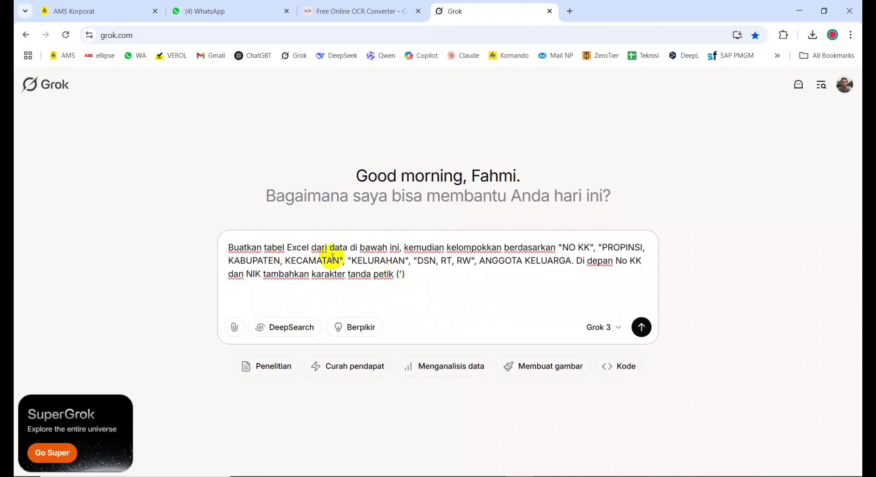
pyautogui.click(387, 16)
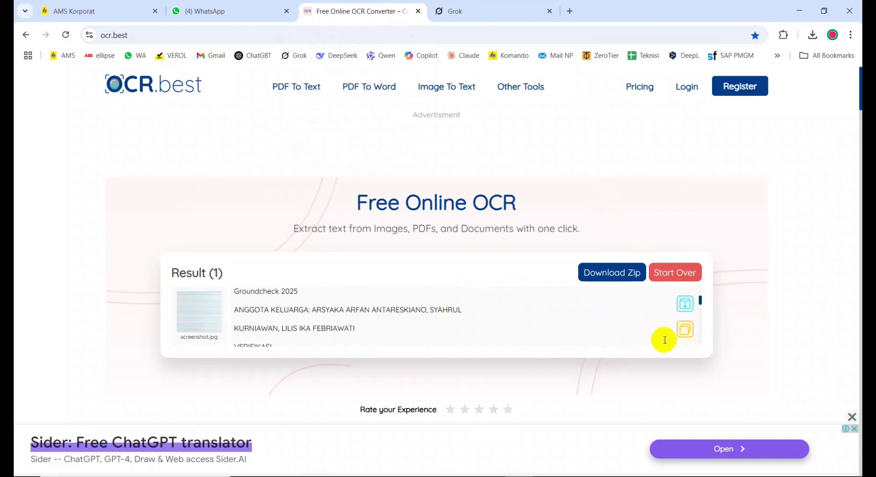
pyautogui.click(685, 330)
pyautogui.click(474, 18)
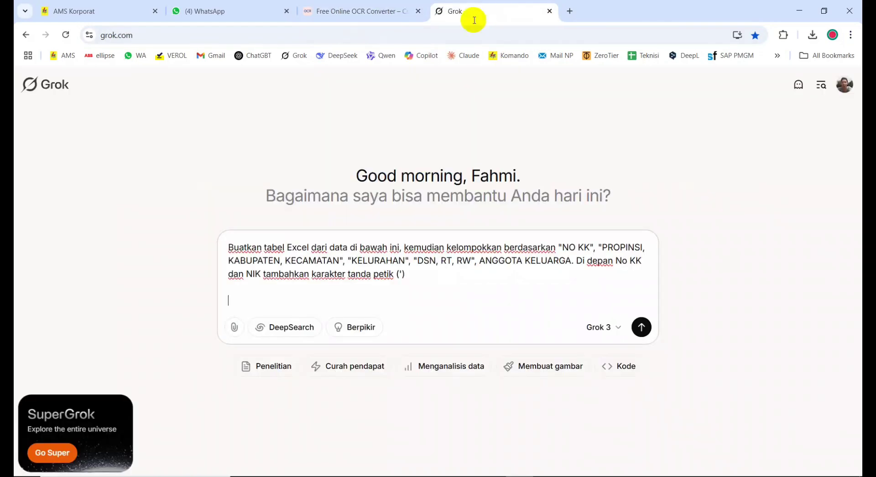
pyautogui.rightClick(258, 300)
pyautogui.click(245, 305)
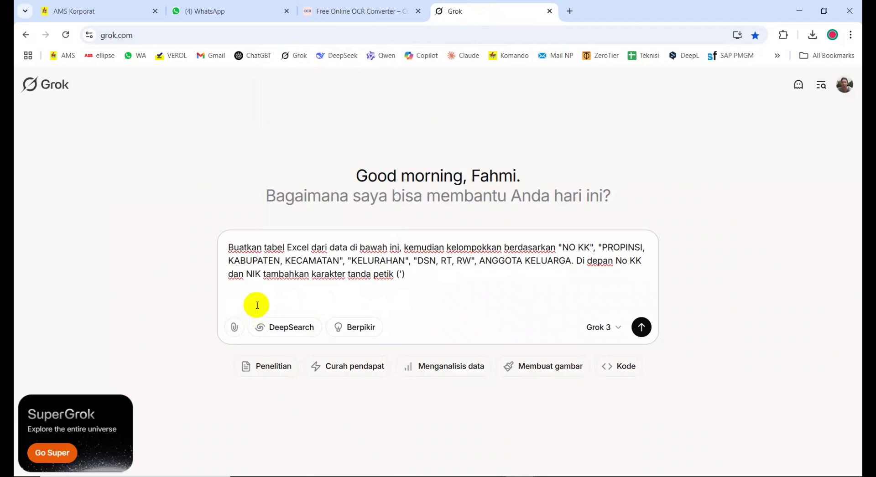
pyautogui.hotkey('ctrl', 'v')
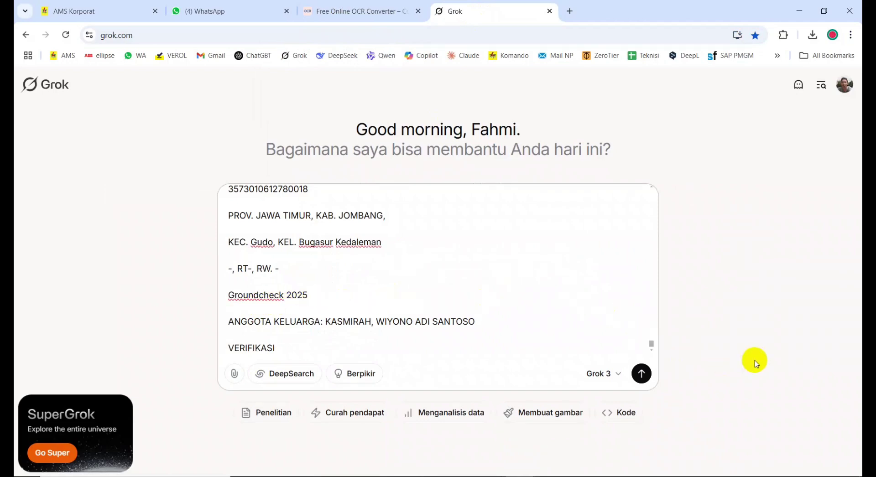
pyautogui.click(642, 375)
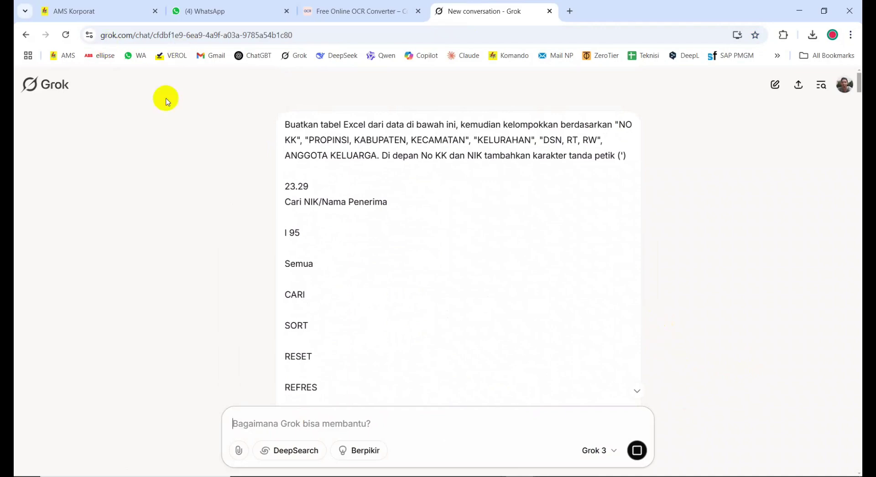
# - Examine Grok's reply, including the generated table's columns and rows and the instructions for moving it into Excel
pyautogui.scroll(-15, 293, 221)
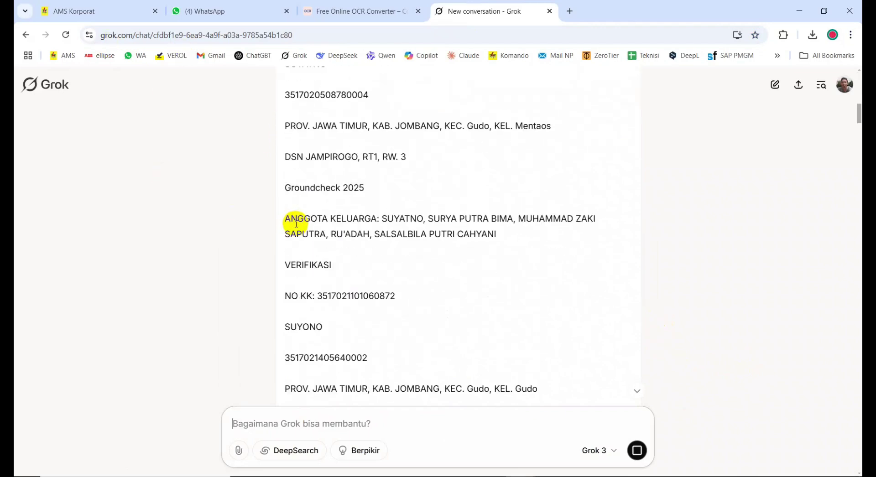
pyautogui.scroll(-20, 296, 242)
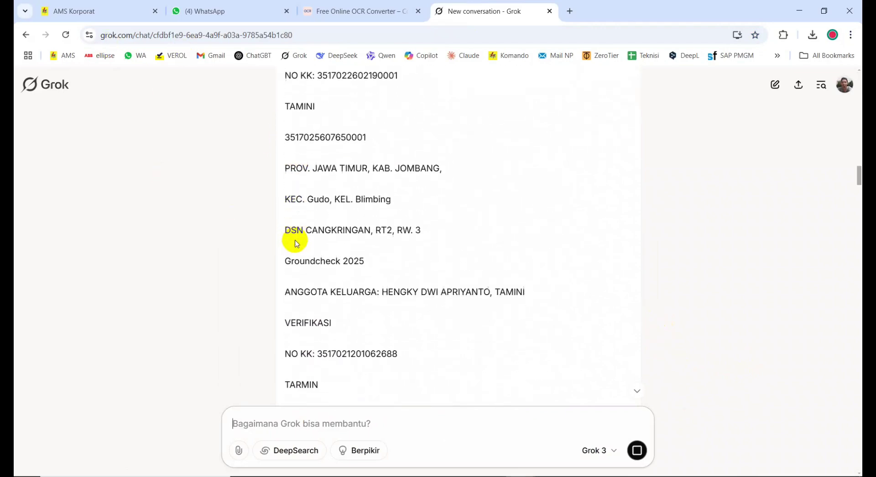
pyautogui.scroll(-20, 296, 240)
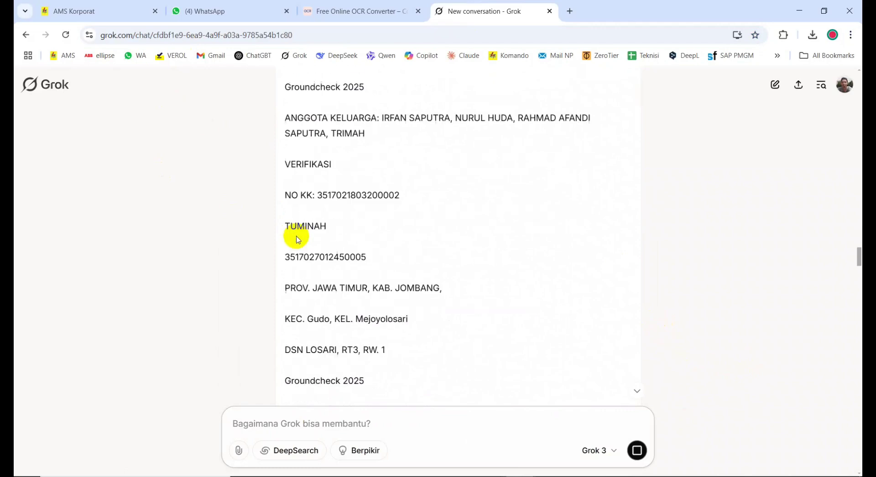
pyautogui.scroll(-20, 294, 246)
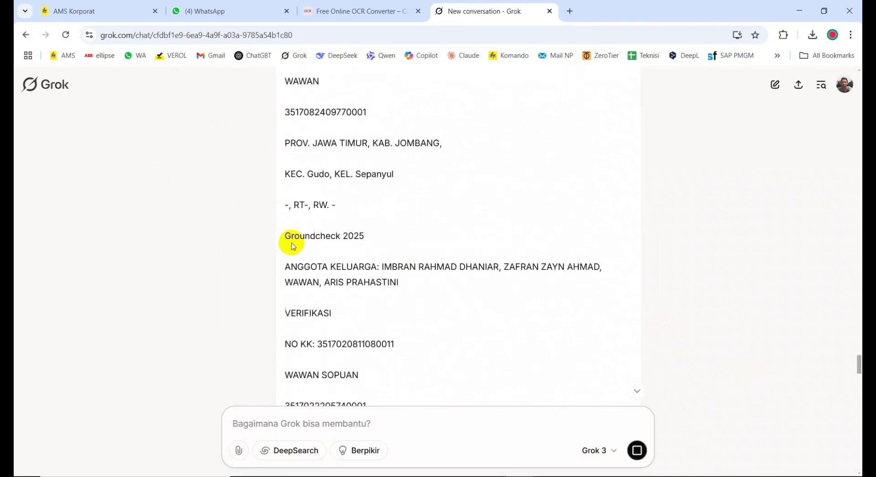
pyautogui.scroll(-20, 290, 242)
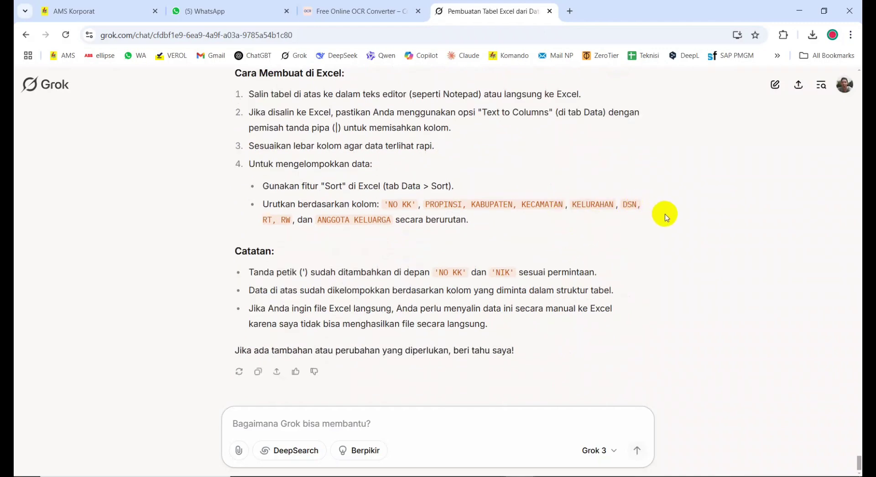
pyautogui.scroll(15, 665, 215)
pyautogui.scroll(20, 615, 221)
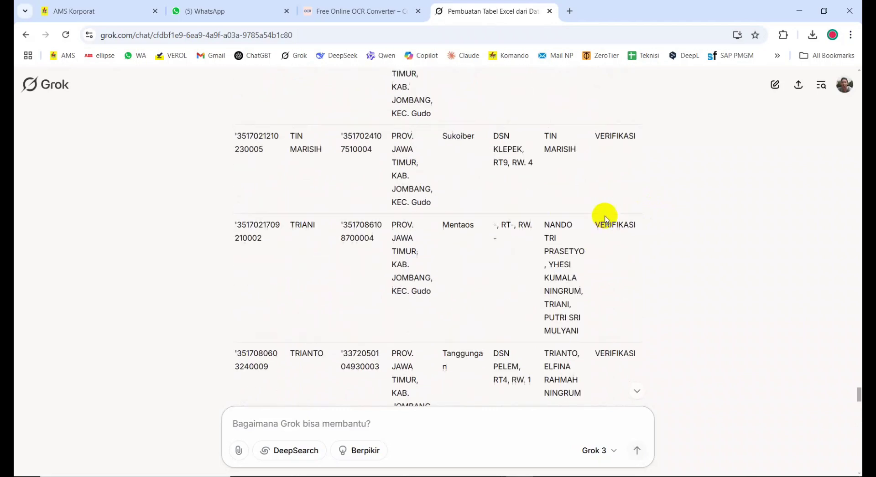
pyautogui.scroll(-8, 574, 222)
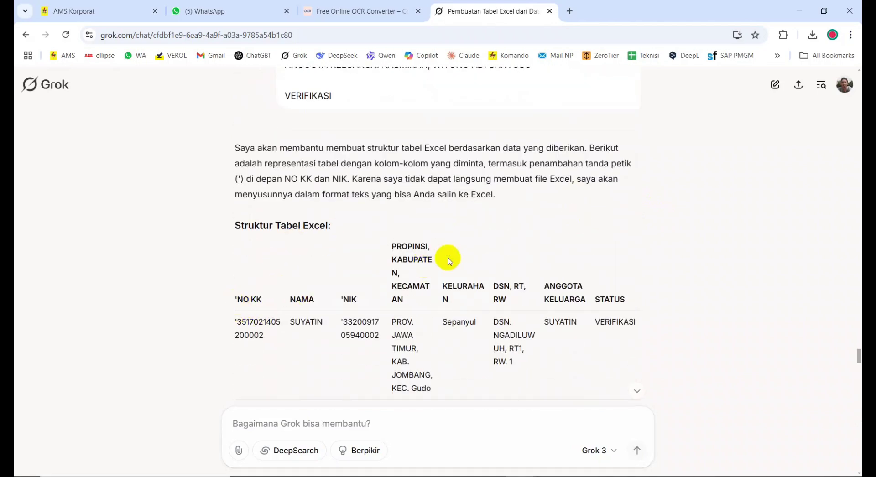
pyautogui.scroll(-2, 448, 257)
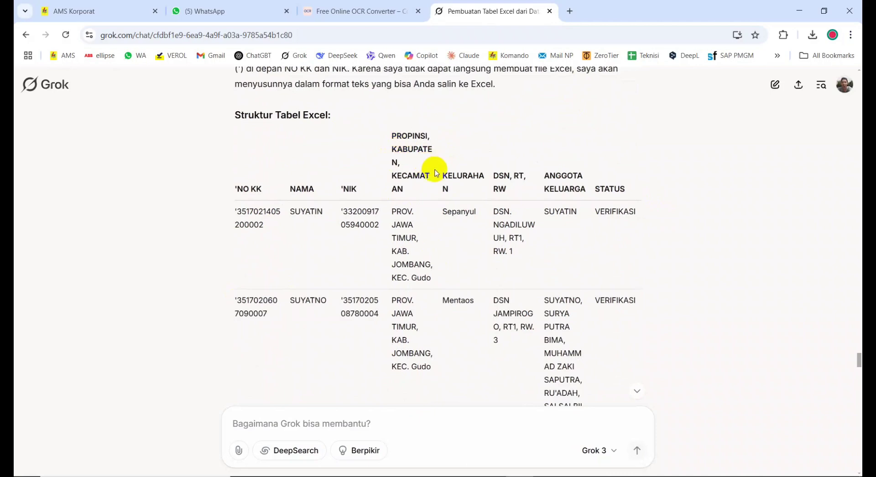
pyautogui.scroll(-20, 435, 173)
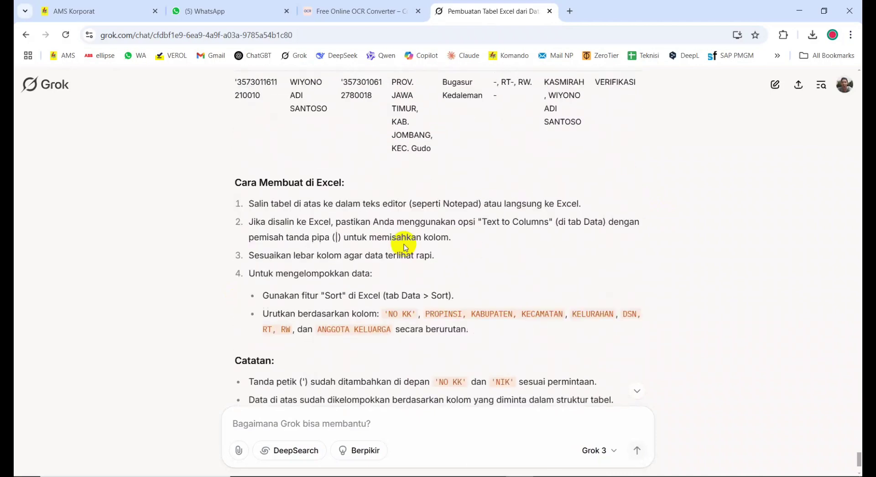
pyautogui.scroll(-2, 406, 248)
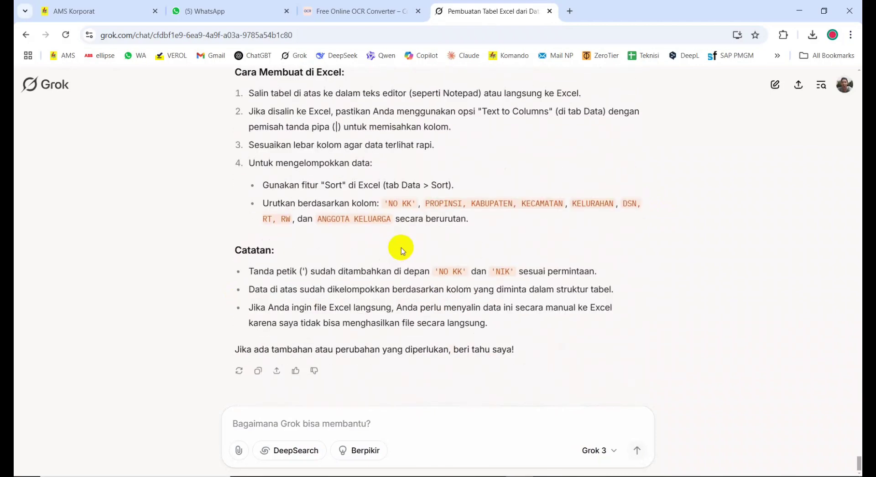
# - Copy Grok's whole reply and paste it into a new Notepad document
pyautogui.click(257, 374)
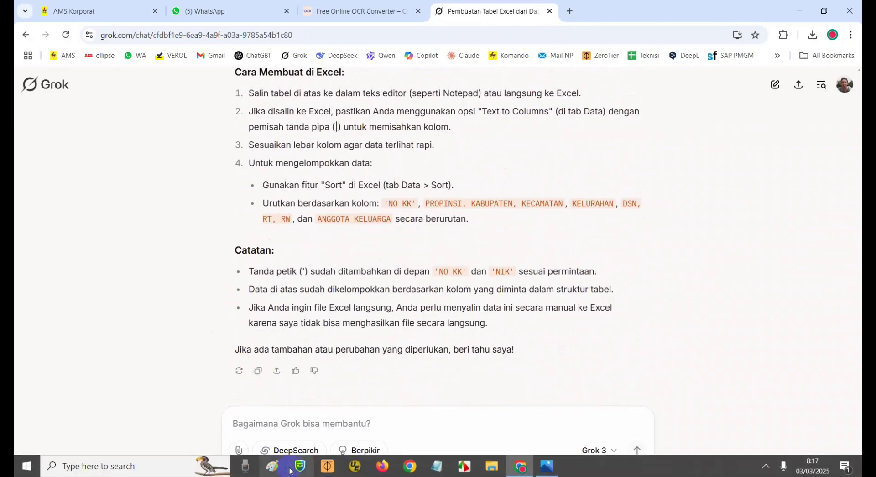
pyautogui.click(119, 465)
pyautogui.write('no')
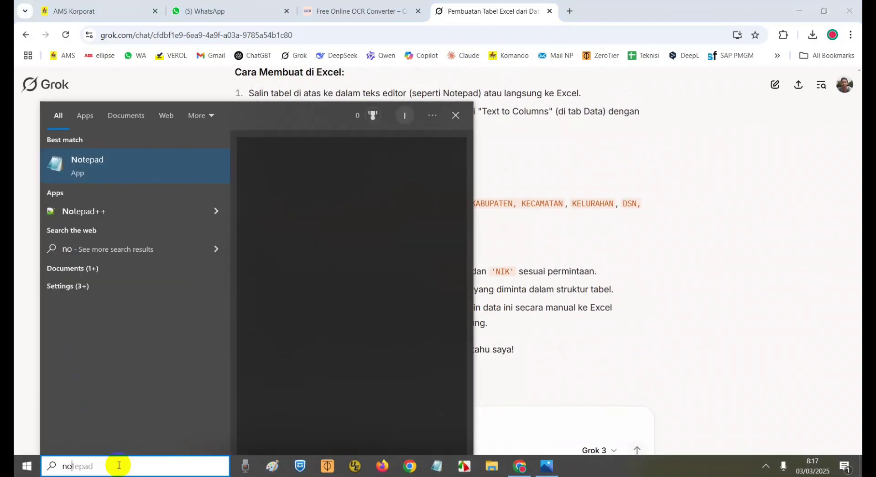
pyautogui.write('tepad')
pyautogui.press('Return')
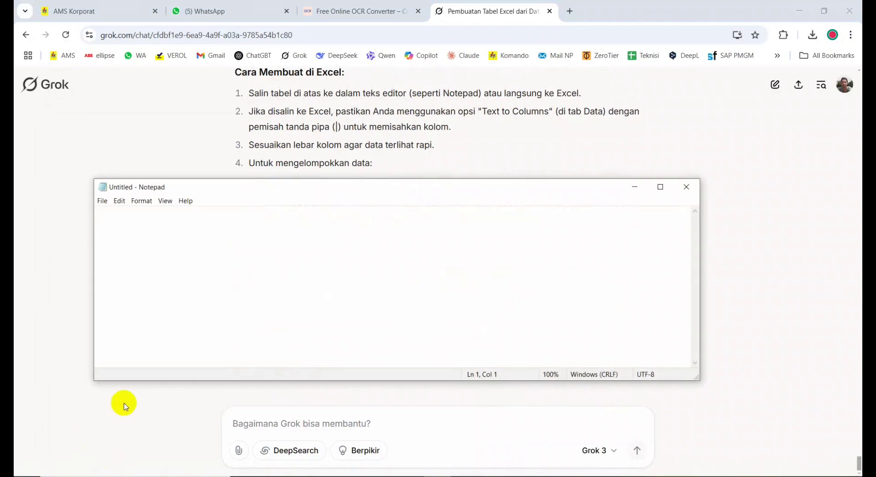
pyautogui.hotkey('ctrl', 'v')
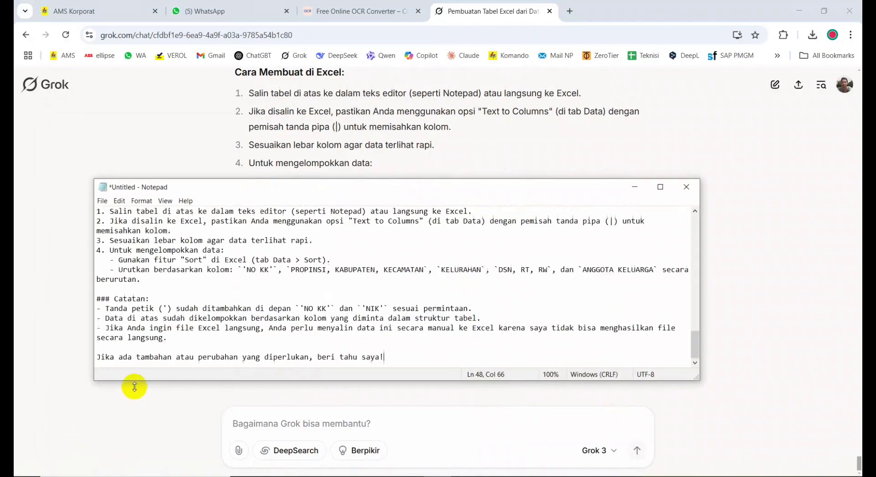
# - Maximize Notepad and delete the introduction and the "### Struktur Tabel Excel:" heading above the table
pyautogui.click(659, 187)
pyautogui.scroll(10, 310, 283)
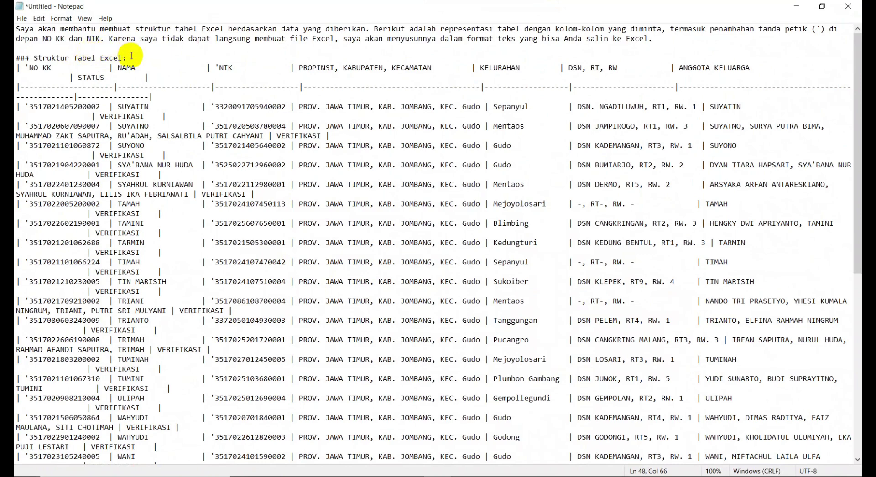
pyautogui.moveTo(136, 58); pyautogui.dragTo(16, 6)
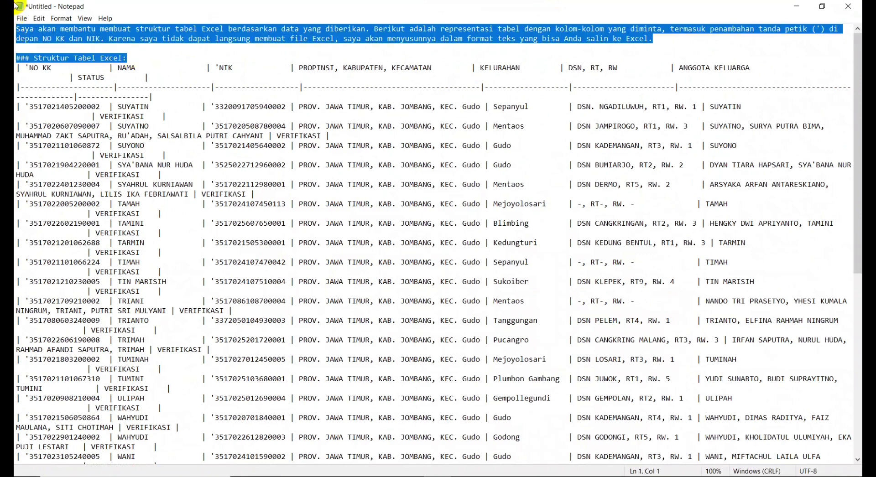
pyautogui.press('Delete')
pyautogui.press('Delete')
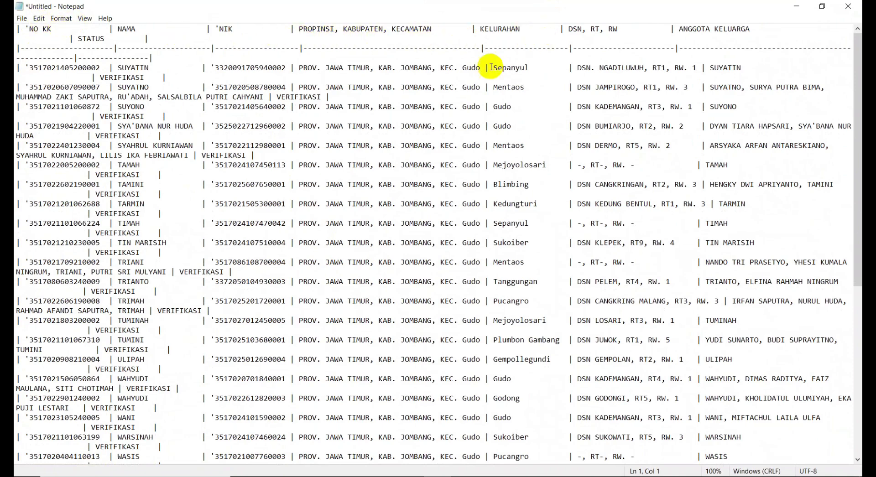
# - Delete everything below the last table row, from "### Cara Membuat di Excel:" to the closing sentence, including the trailing empty lines
pyautogui.scroll(-10, 228, 306)
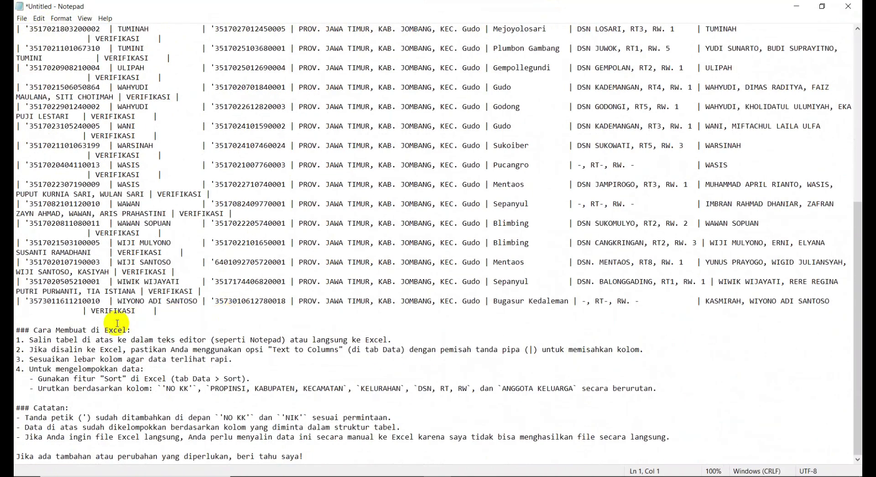
pyautogui.click(18, 322)
pyautogui.moveTo(17, 322); pyautogui.dragTo(413, 473)
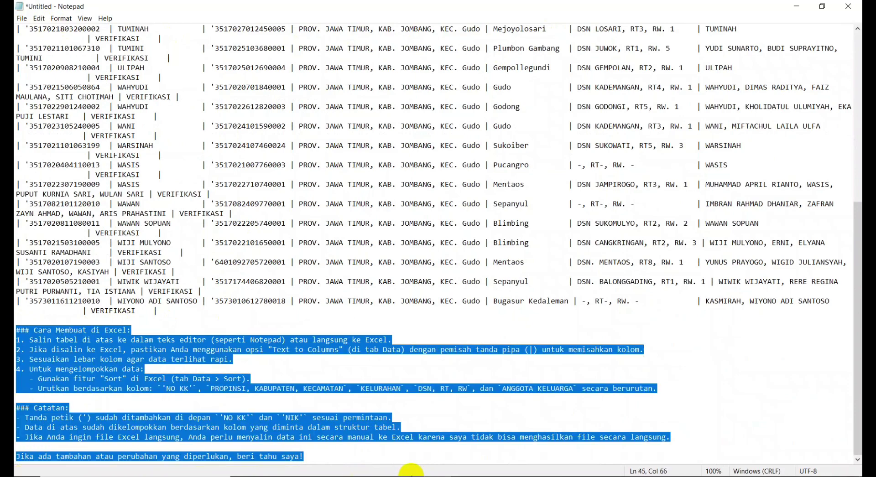
pyautogui.press('BackSpace')
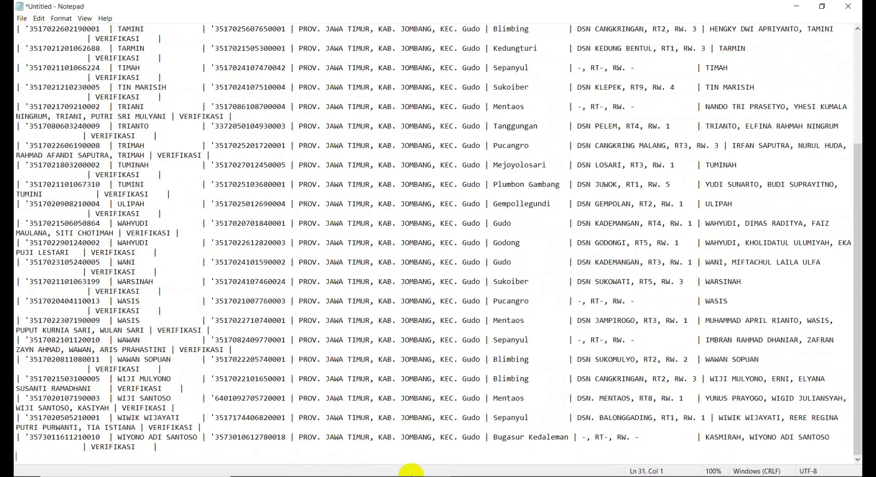
pyautogui.press('BackSpace')
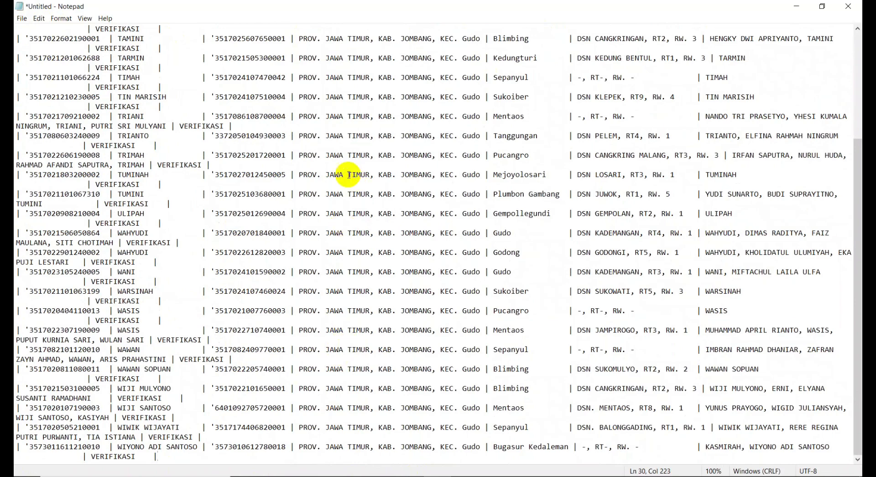
# - Copy all of the cleaned table text from Notepad and open a blank workbook in Excel 2016
pyautogui.hotkey('ctrl', 'a')
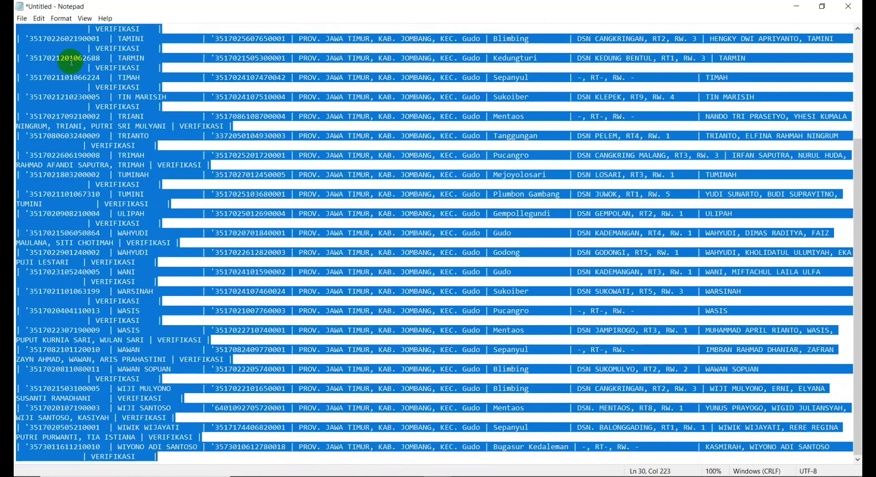
pyautogui.click(797, 6)
pyautogui.moveTo(177, 473)
pyautogui.click(102, 465)
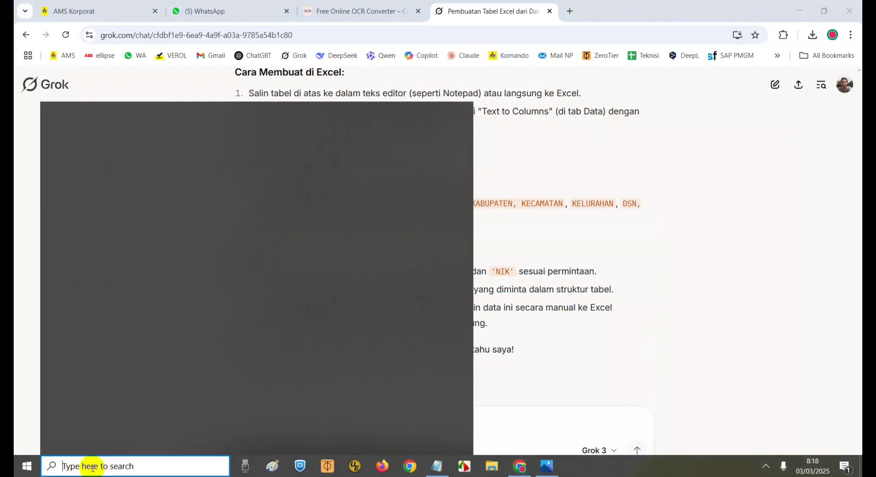
pyautogui.write('excel')
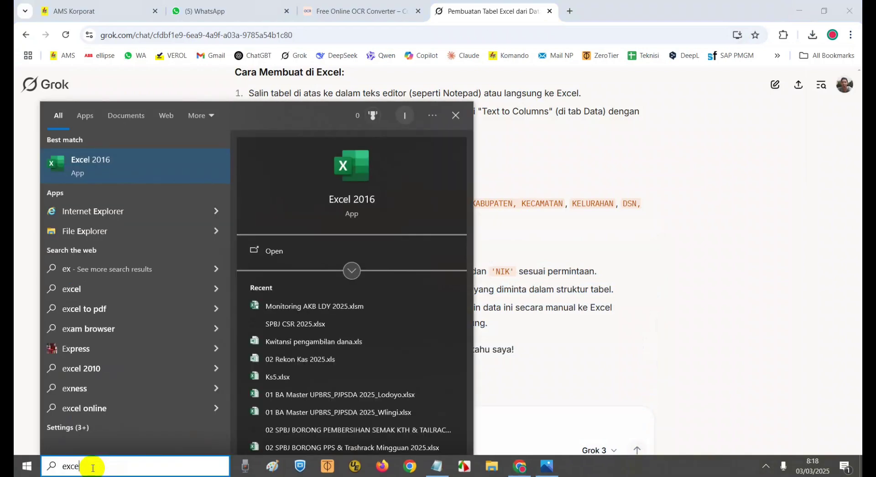
pyautogui.click(120, 176)
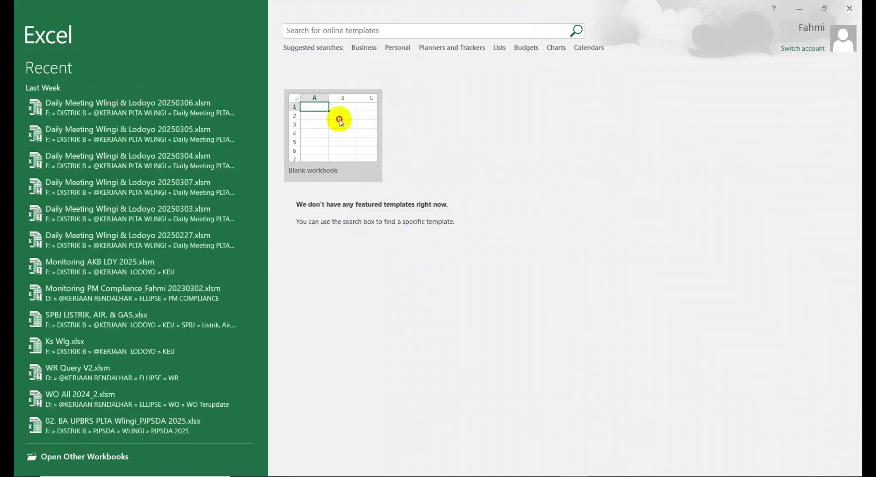
pyautogui.click(339, 119)
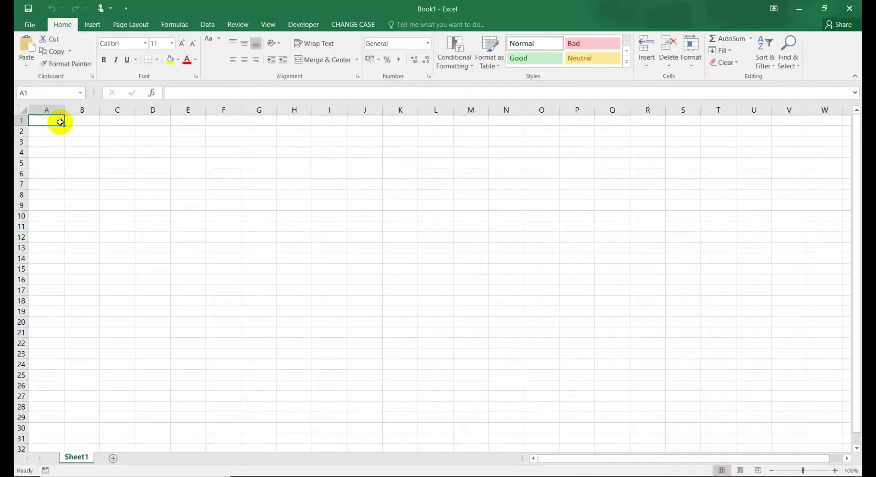
# - Paste the copied table text into the blank sheet starting at cell A1
pyautogui.rightClick(58, 122)
pyautogui.click(51, 121)
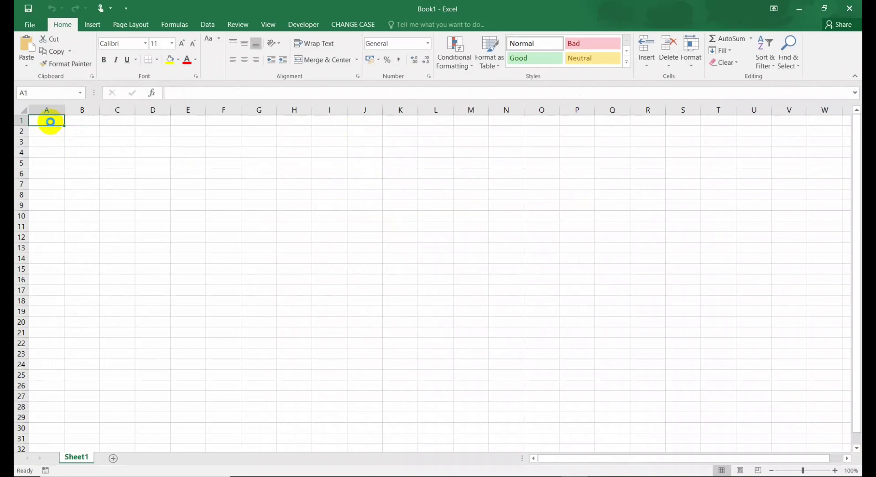
pyautogui.hotkey('ctrl', 'v')
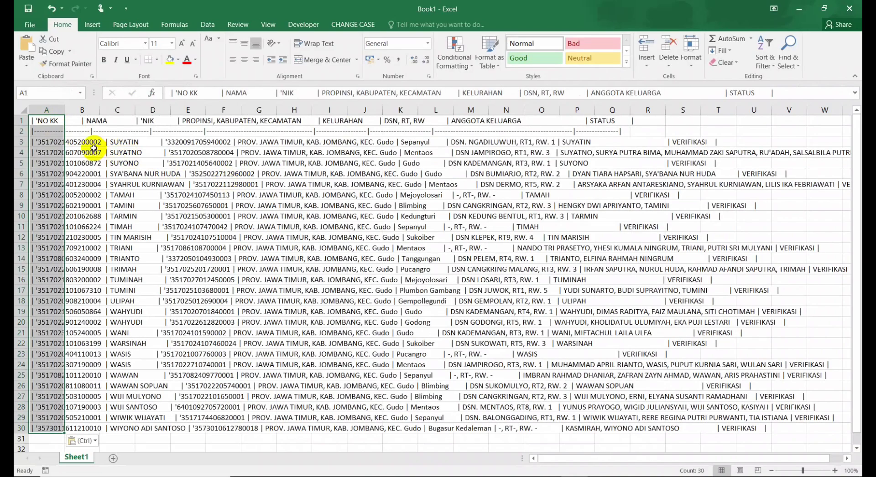
pyautogui.click(91, 148)
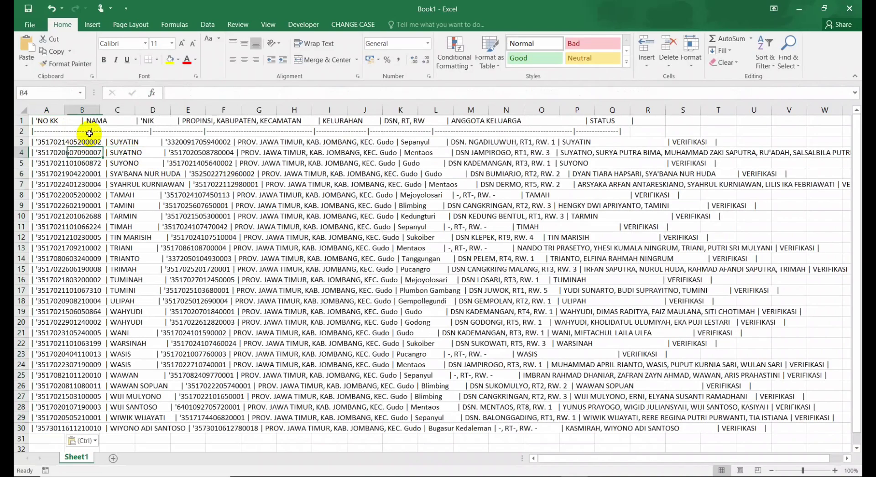
pyautogui.press('Left')
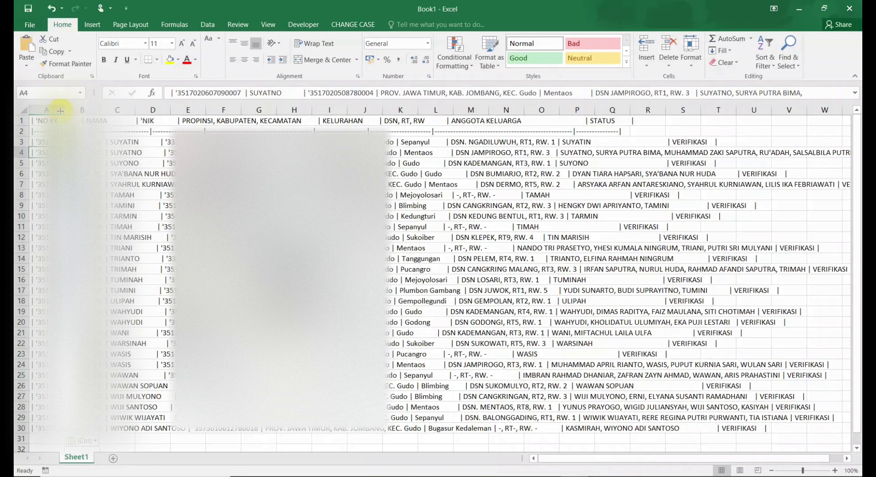
pyautogui.click(80, 123)
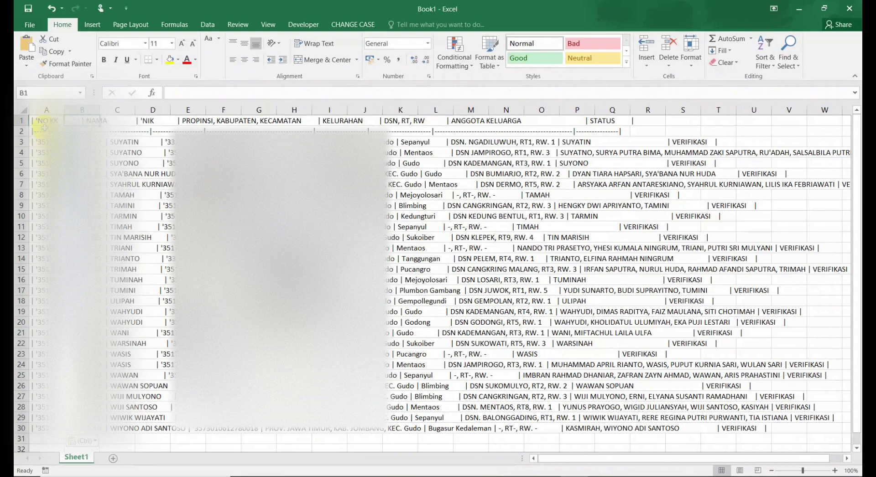
# - Split column A with Text to Columns as delimited data, using only "|" as a custom delimiter and keeping the General column format
pyautogui.click(42, 110)
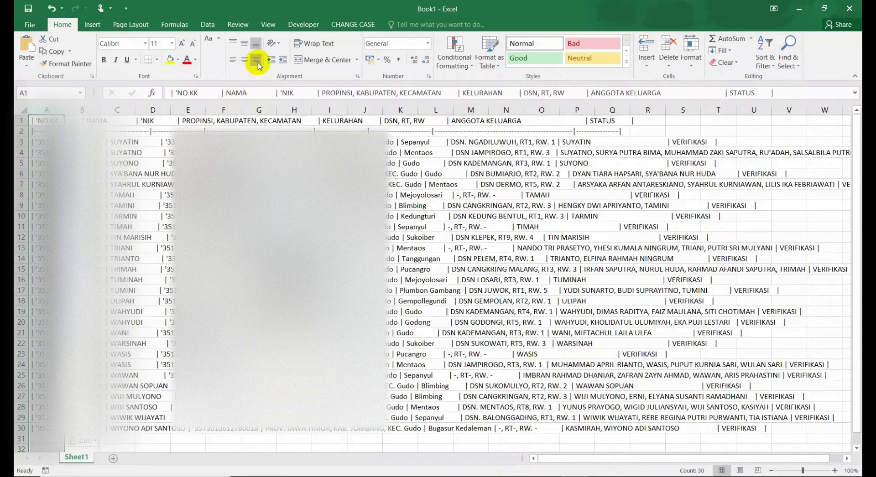
pyautogui.click(208, 25)
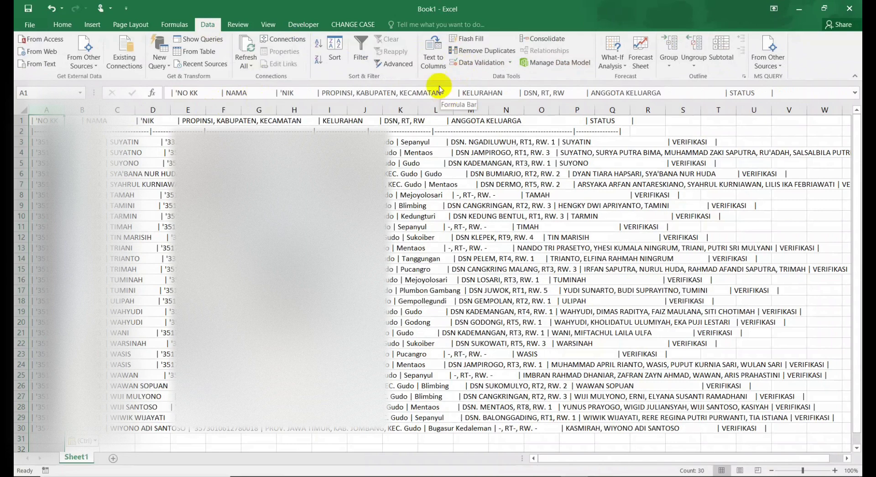
pyautogui.click(434, 63)
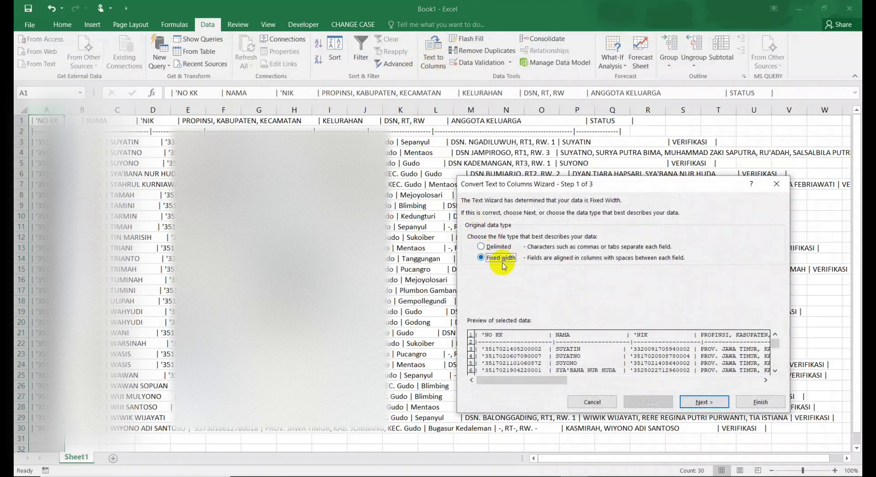
pyautogui.click(481, 247)
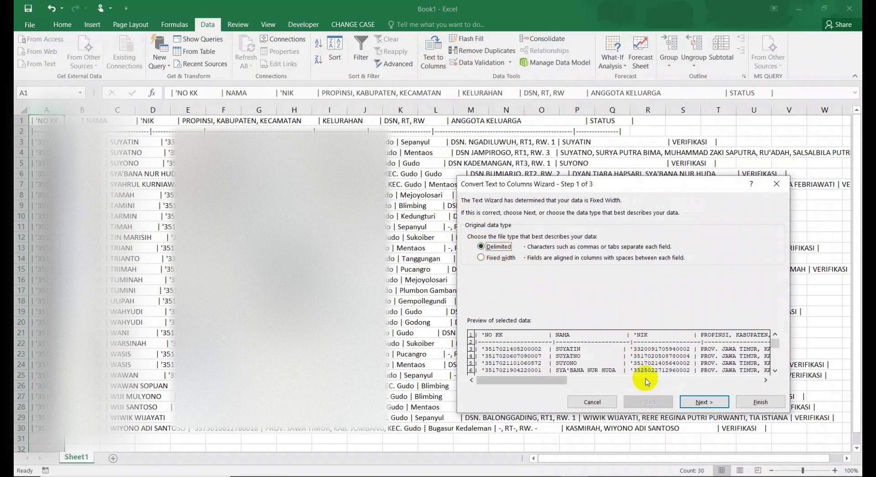
pyautogui.click(705, 402)
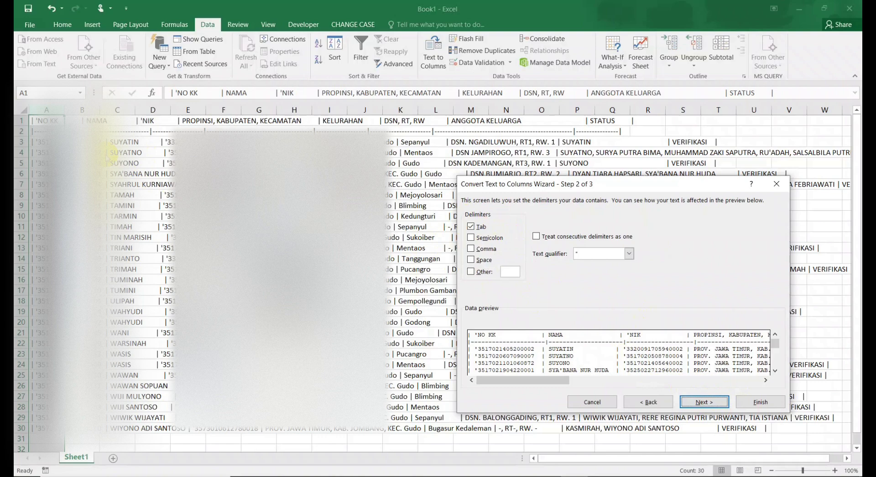
pyautogui.click(474, 228)
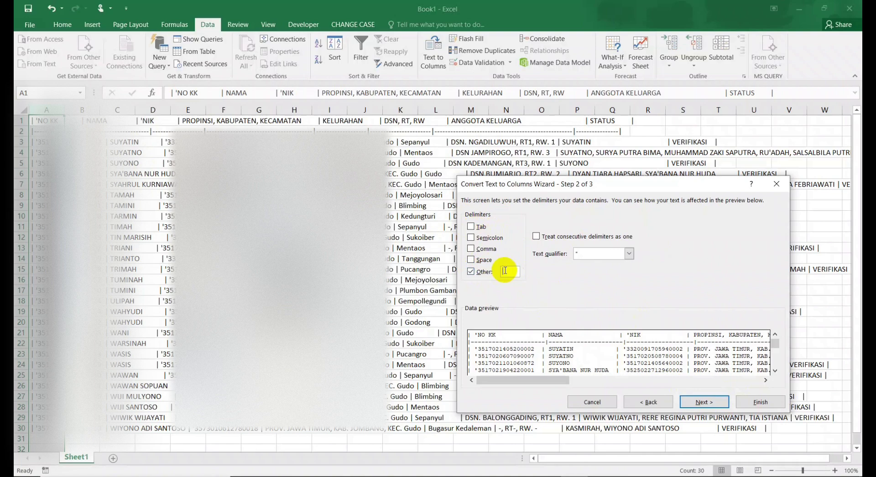
pyautogui.write('|')
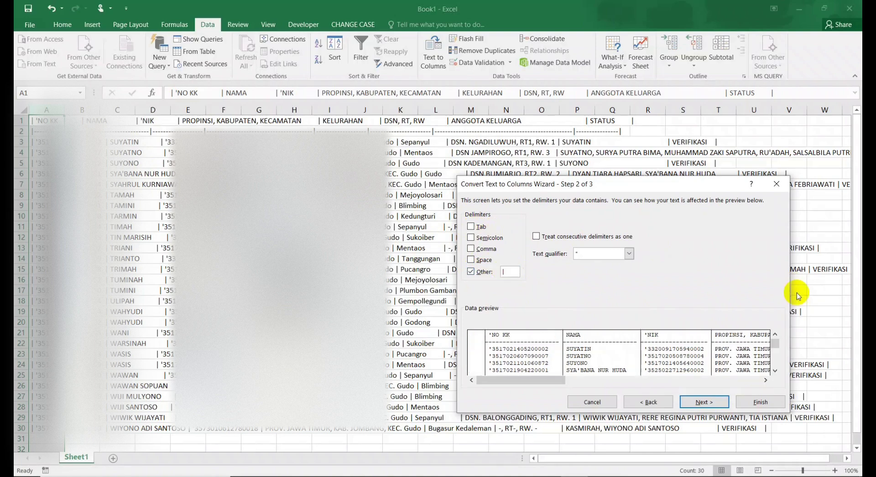
pyautogui.click(716, 404)
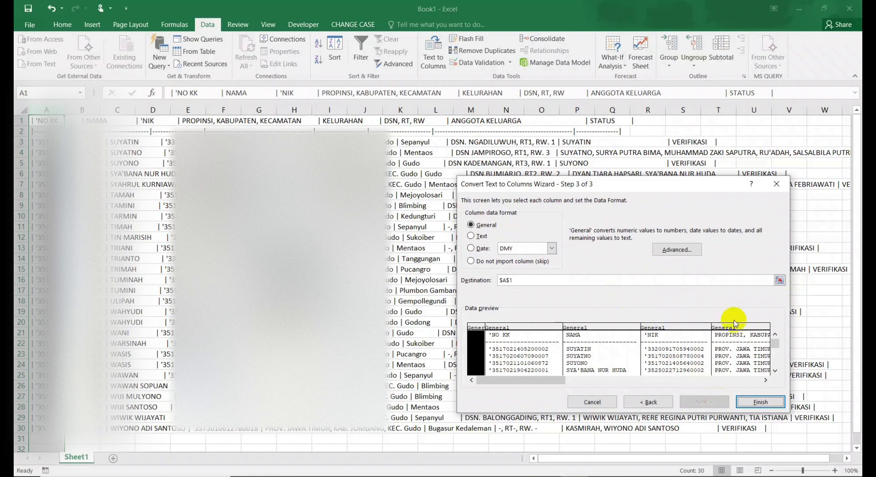
pyautogui.click(746, 397)
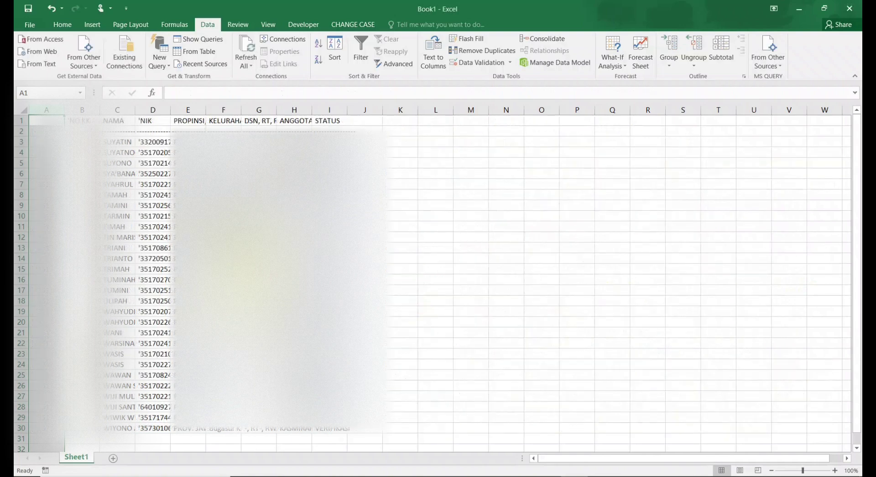
# - Autofit the widths of columns B through H to their contents
pyautogui.moveTo(82, 215); pyautogui.dragTo(82, 205)
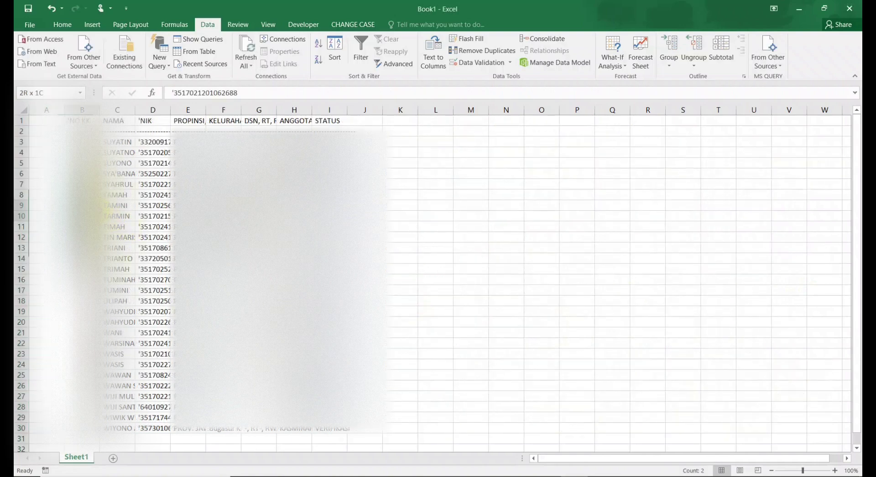
pyautogui.doubleClick(100, 109)
pyautogui.doubleClick(175, 109)
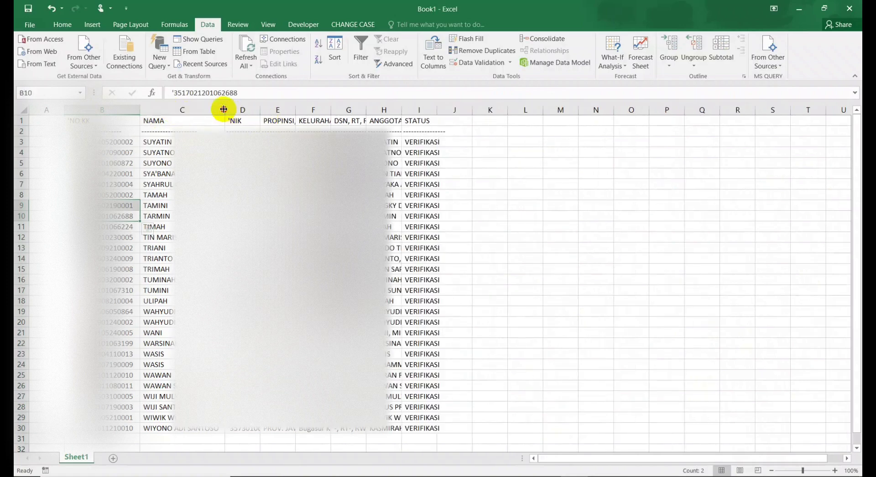
pyautogui.doubleClick(258, 110)
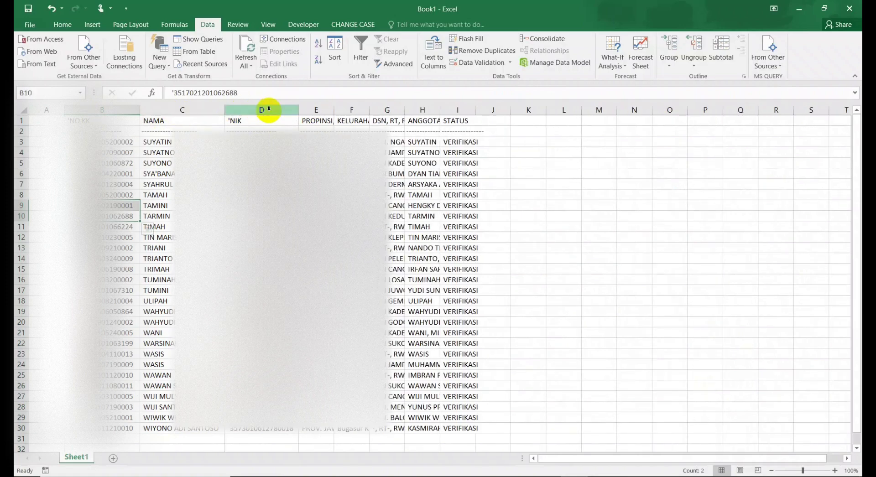
pyautogui.doubleClick(334, 110)
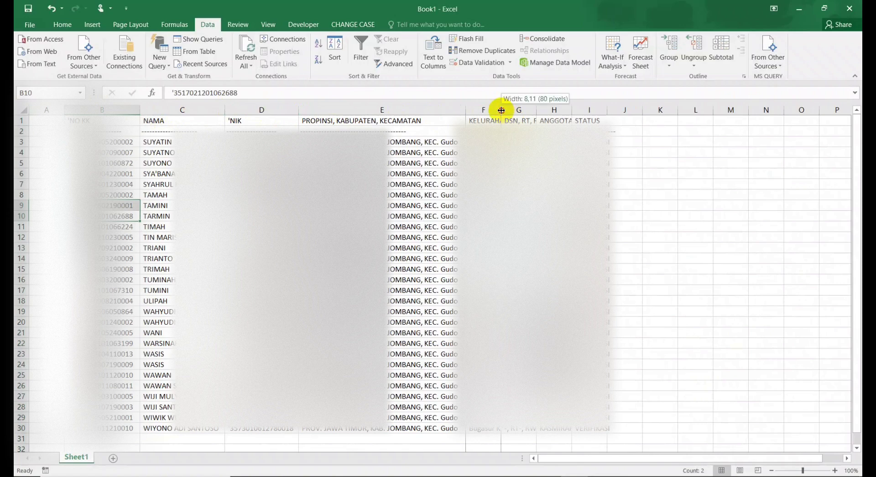
pyautogui.doubleClick(501, 110)
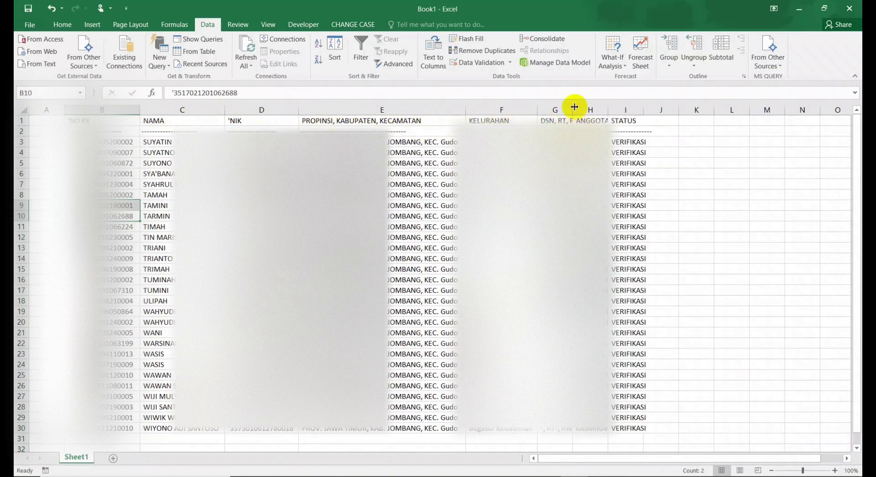
pyautogui.doubleClick(572, 110)
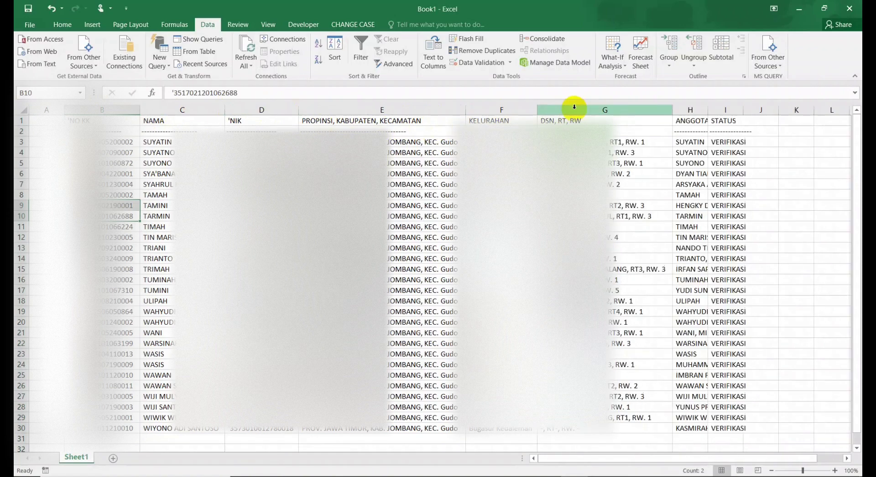
pyautogui.doubleClick(708, 110)
# - Delete the entire STATUS column, column I
pyautogui.click(729, 183)
pyautogui.press('Right')
pyautogui.press('Right')
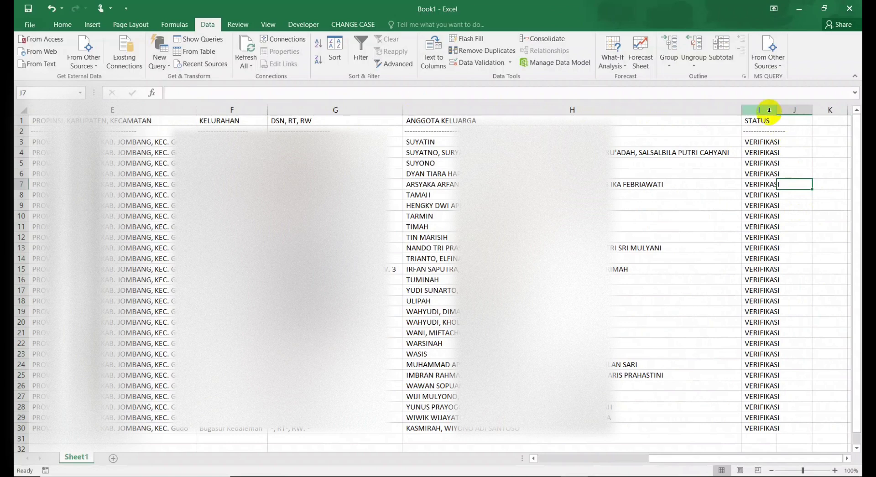
pyautogui.click(767, 107)
pyautogui.rightClick(767, 109)
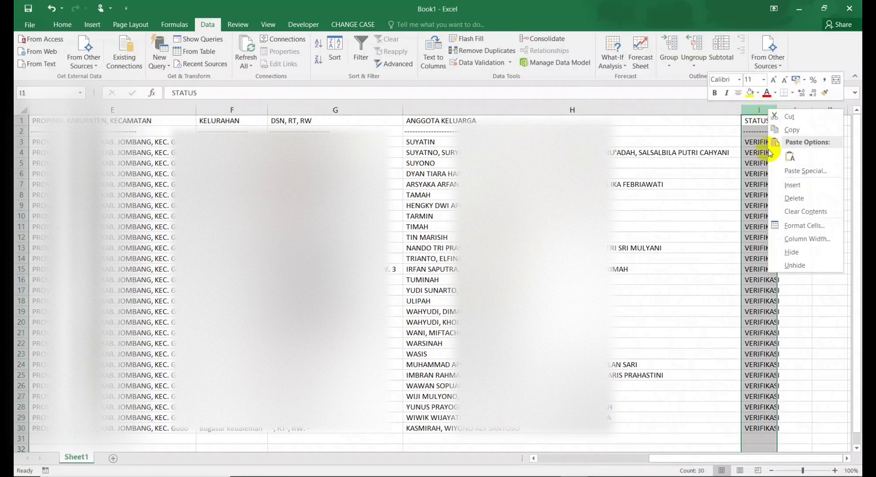
pyautogui.click(782, 200)
pyautogui.click(654, 213)
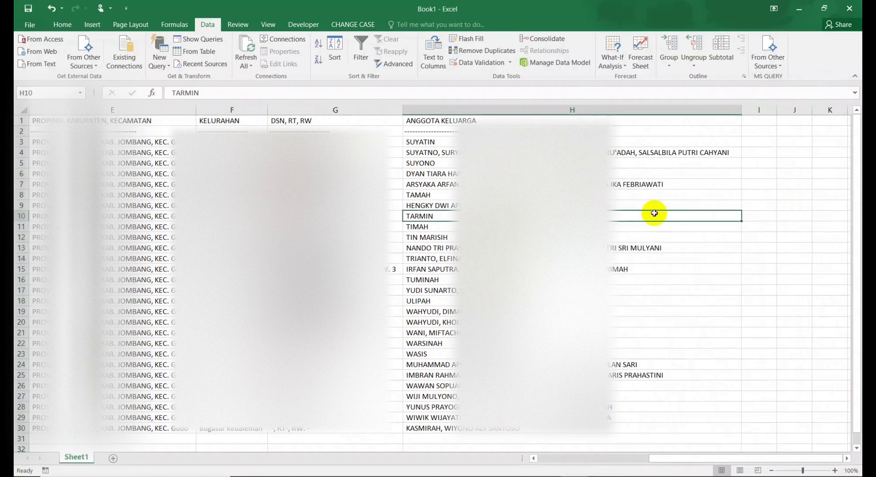
# - Check the table down to its last record and delete row 2, the dashed separator row below the headers
pyautogui.press('Home')
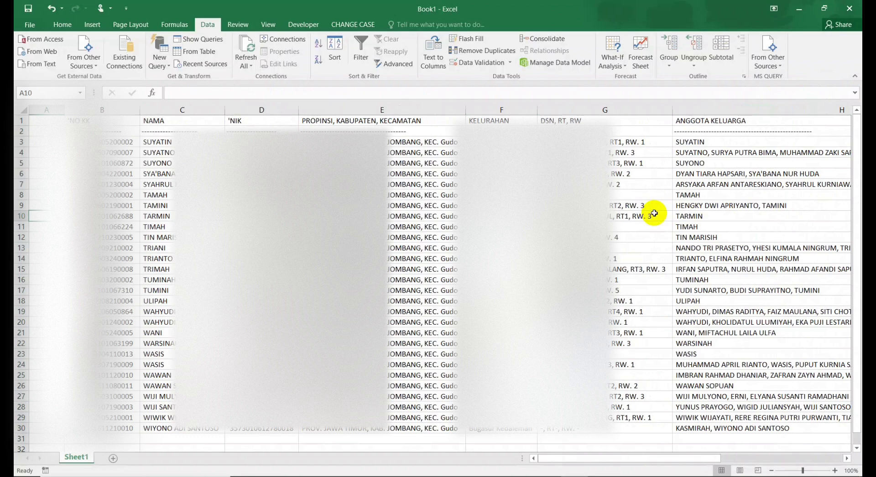
pyautogui.scroll(-4, 173, 338)
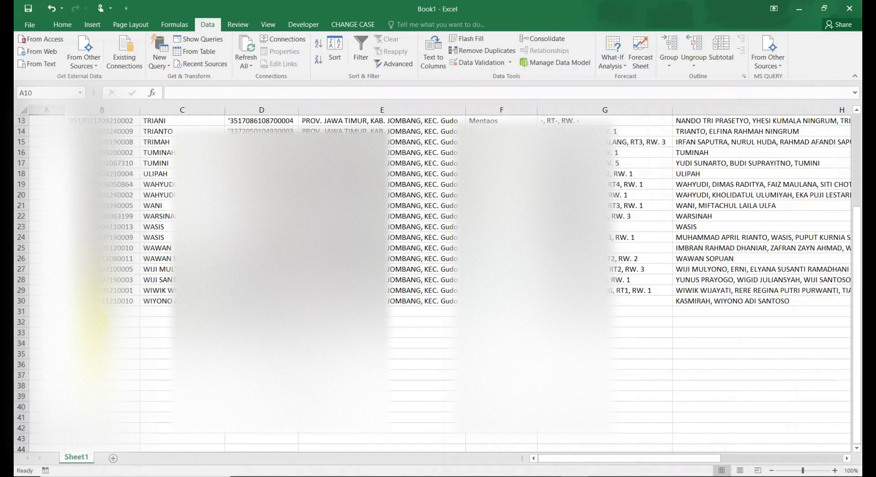
pyautogui.scroll(4, 104, 303)
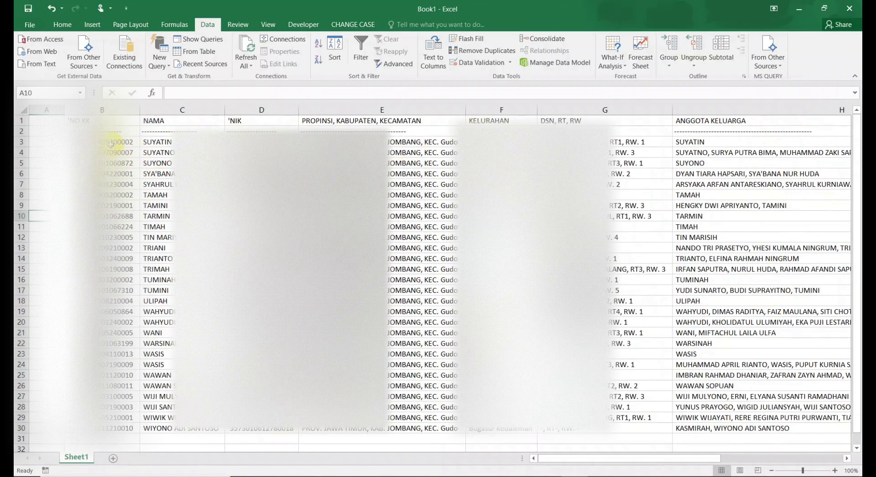
pyautogui.click(21, 131)
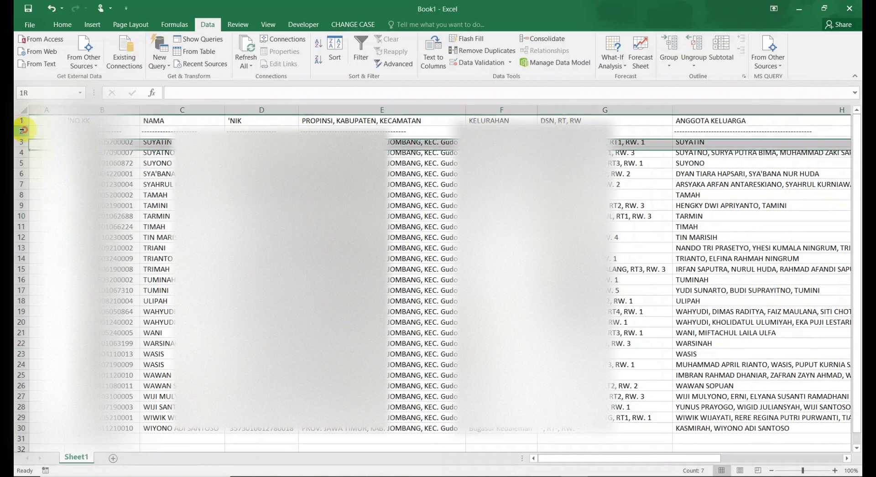
pyautogui.rightClick(21, 131)
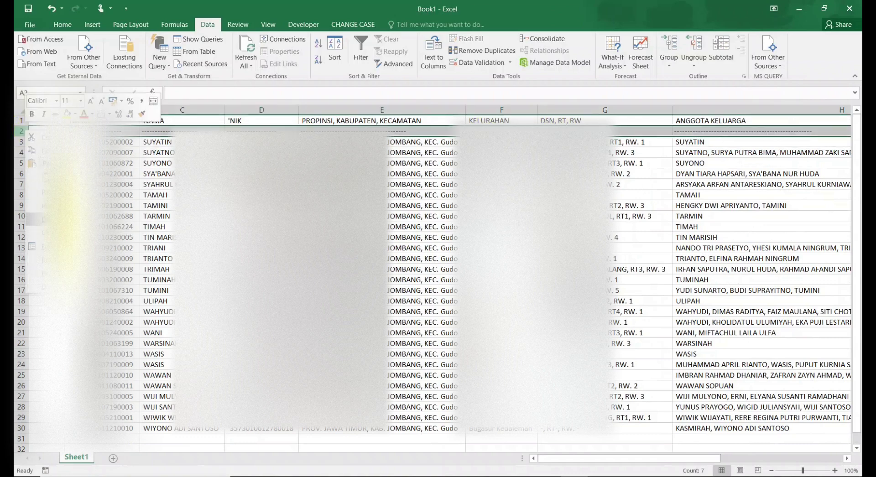
pyautogui.click(46, 220)
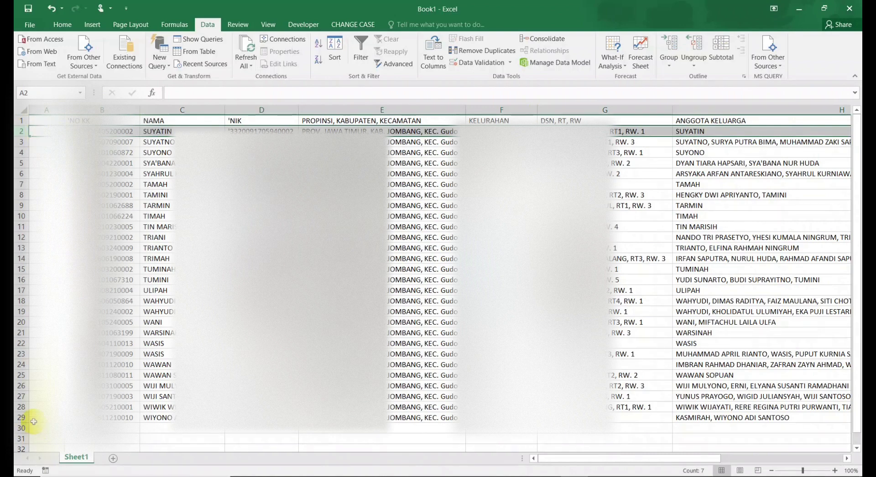
pyautogui.click(131, 250)
pyautogui.moveTo(91, 131); pyautogui.dragTo(78, 418)
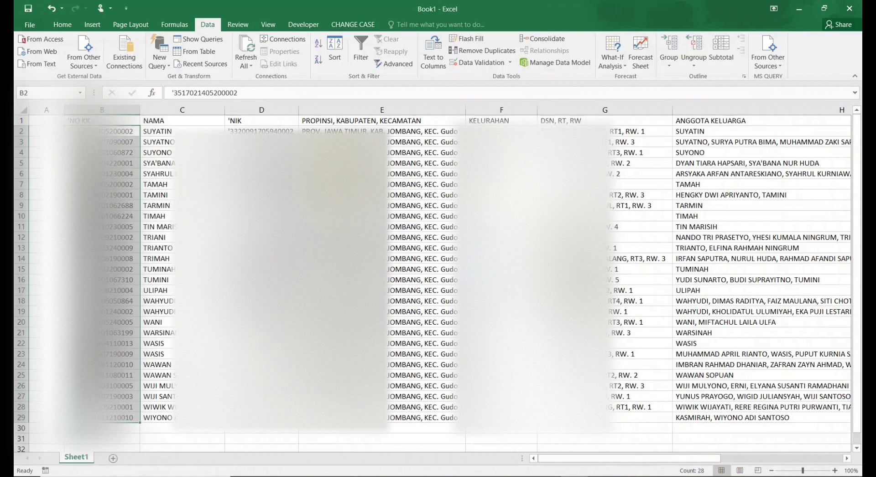
pyautogui.click(262, 173)
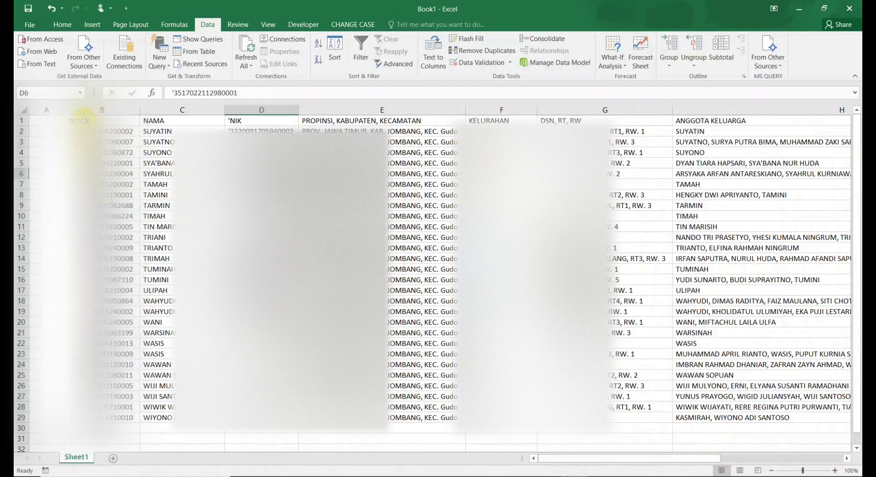
# - Convert the records range B1:H29 into an Excel table, treating the first row as headers
pyautogui.moveTo(84, 120); pyautogui.dragTo(767, 416)
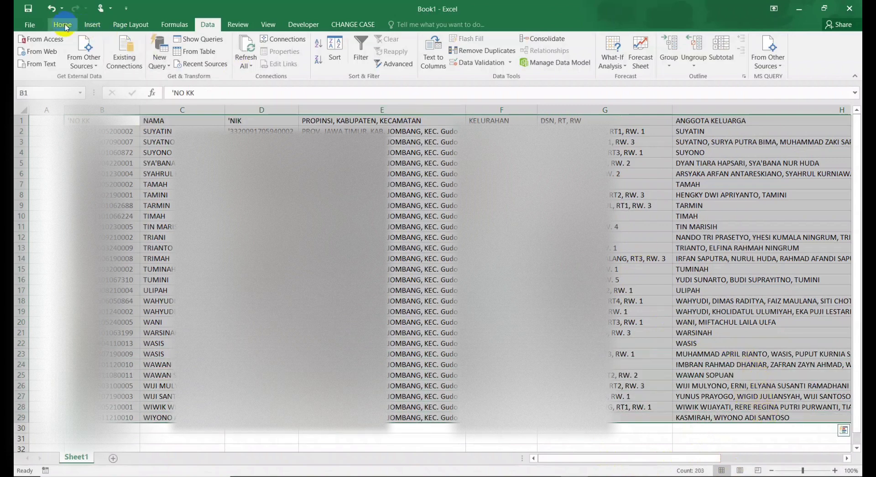
pyautogui.click(93, 24)
pyautogui.click(113, 52)
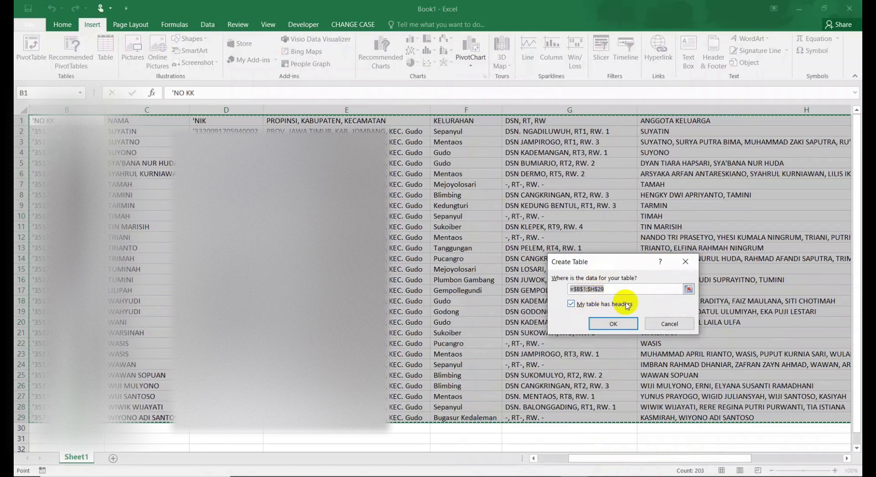
pyautogui.click(613, 323)
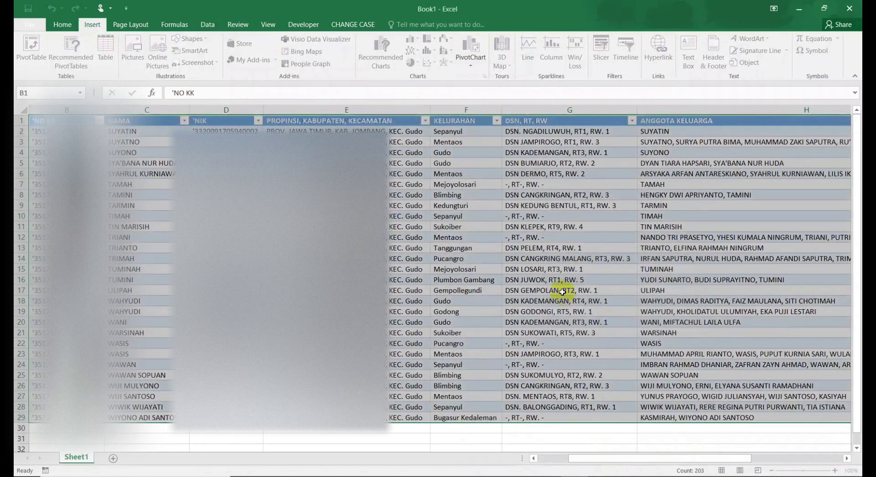
pyautogui.click(456, 258)
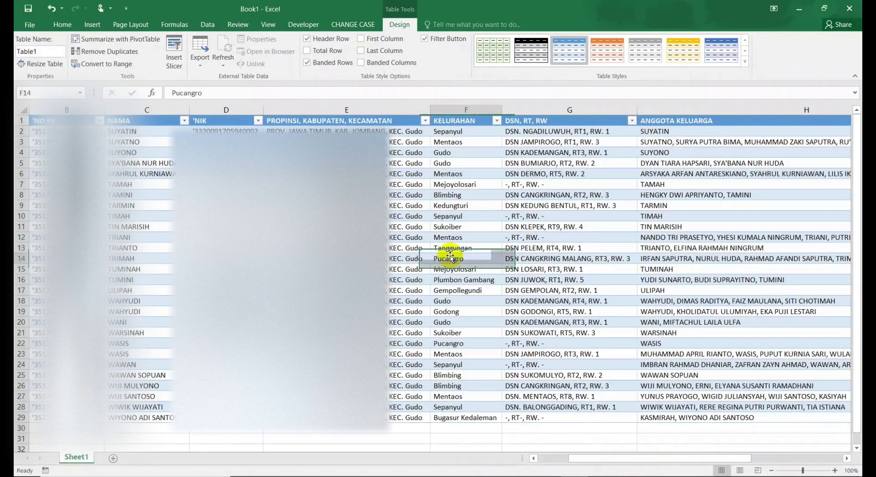
# - Filter the KELURAHAN column to show only the Blimbing records
pyautogui.click(496, 121)
pyautogui.click(387, 227)
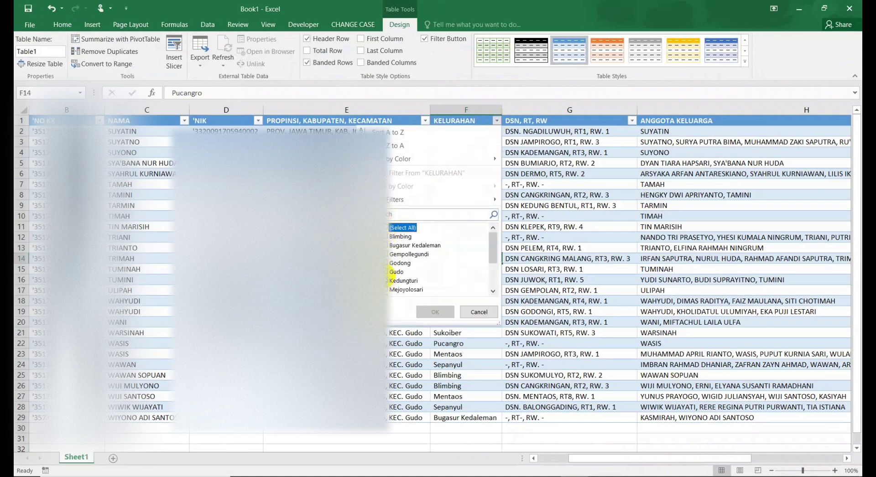
pyautogui.click(391, 236)
pyautogui.click(434, 312)
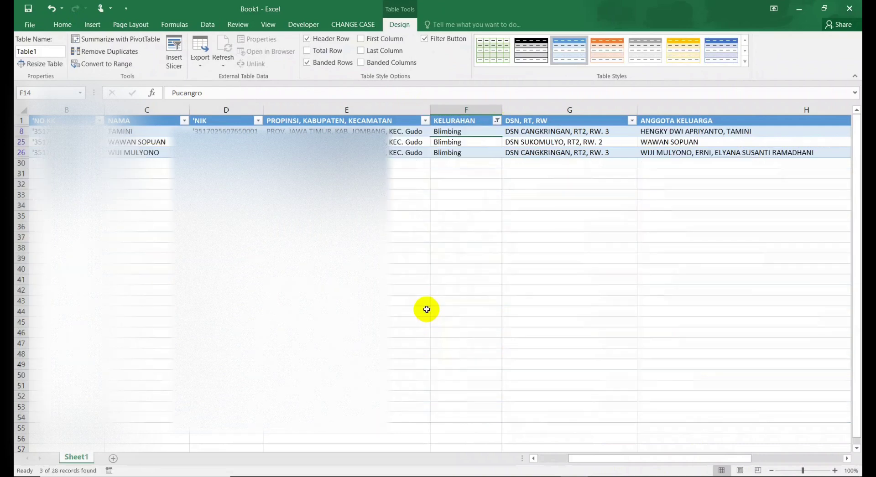
# - Reselect all values in the KELURAHAN filter to show every record again
pyautogui.click(497, 121)
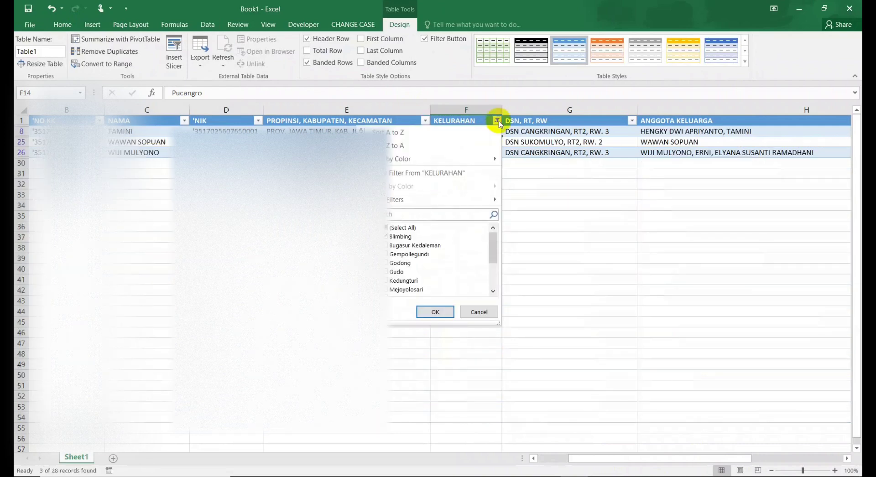
pyautogui.click(389, 227)
pyautogui.click(429, 310)
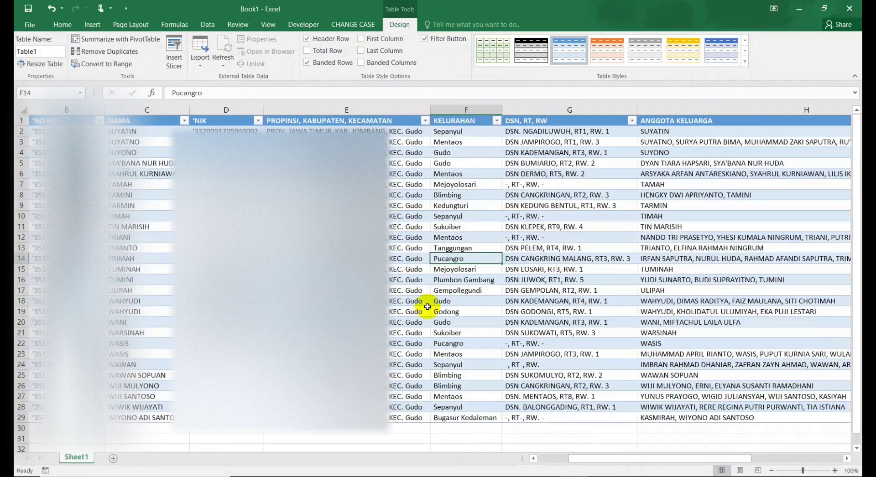
pyautogui.click(408, 207)
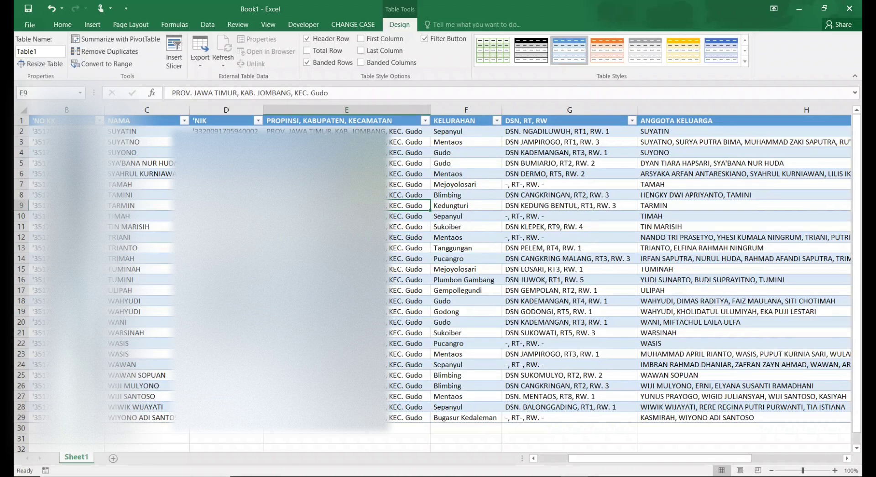
pyautogui.click(233, 131)
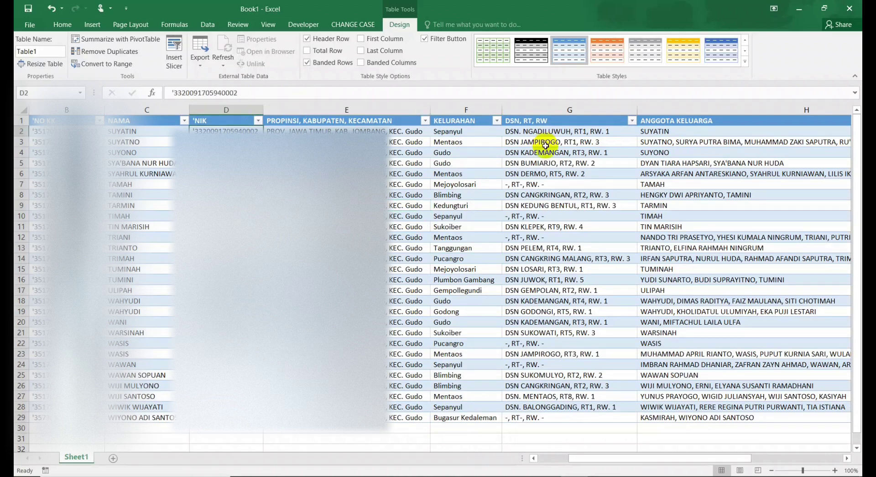